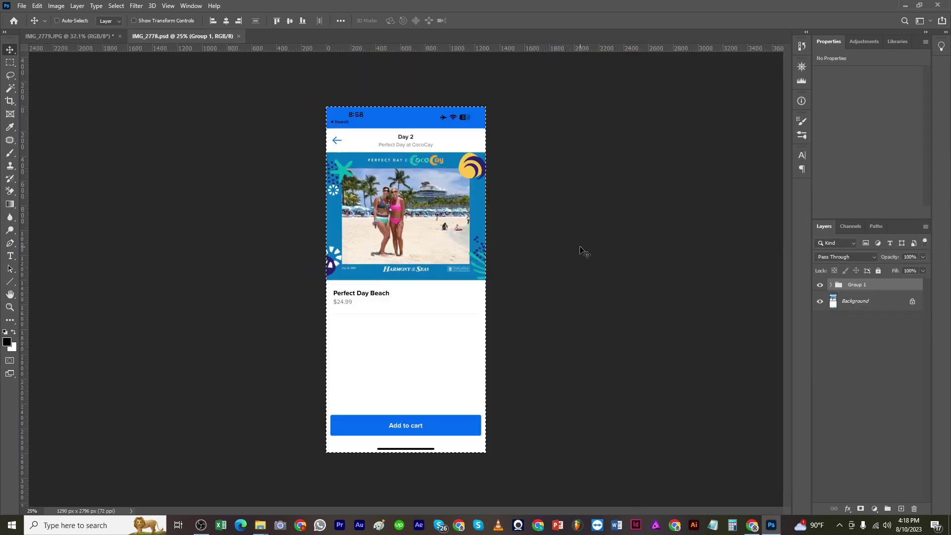
# Paste the copied screenshot artwork into IMG_2779.JPG as a new layer, keeping its colors unconverted, and compare it with the background
pyautogui.hotkey('ctrl', 'Tab')
pyautogui.hotkey('ctrl', 'v')
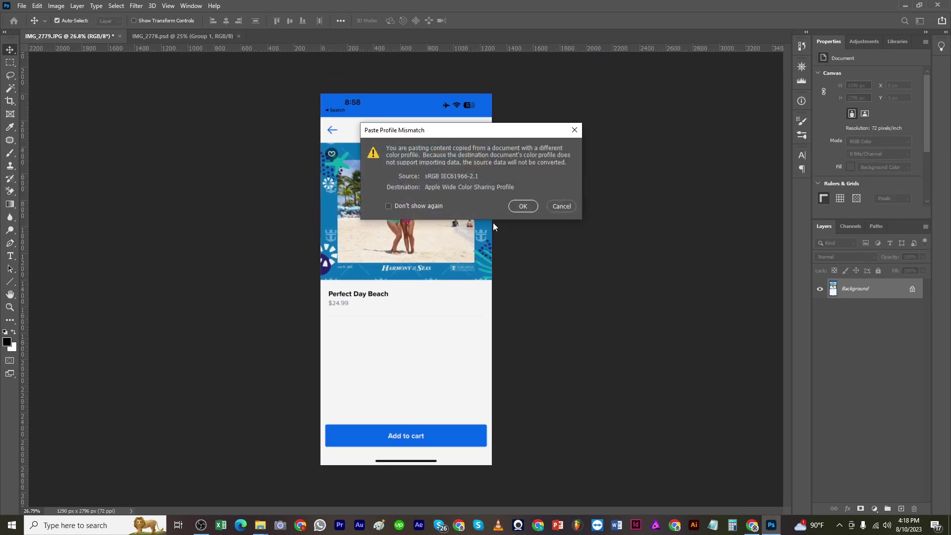
pyautogui.press('Return')
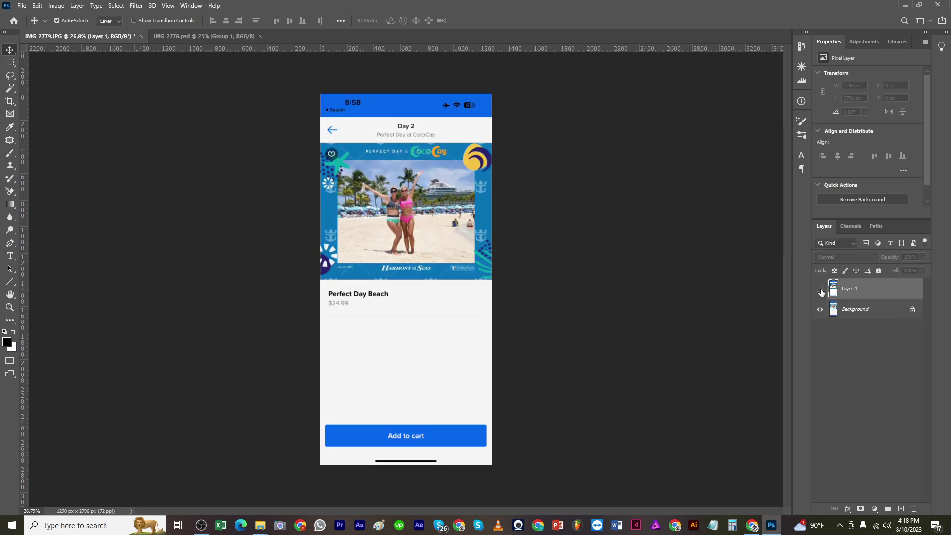
pyautogui.click(820, 290)
pyautogui.click(820, 290)
pyautogui.click(820, 290)
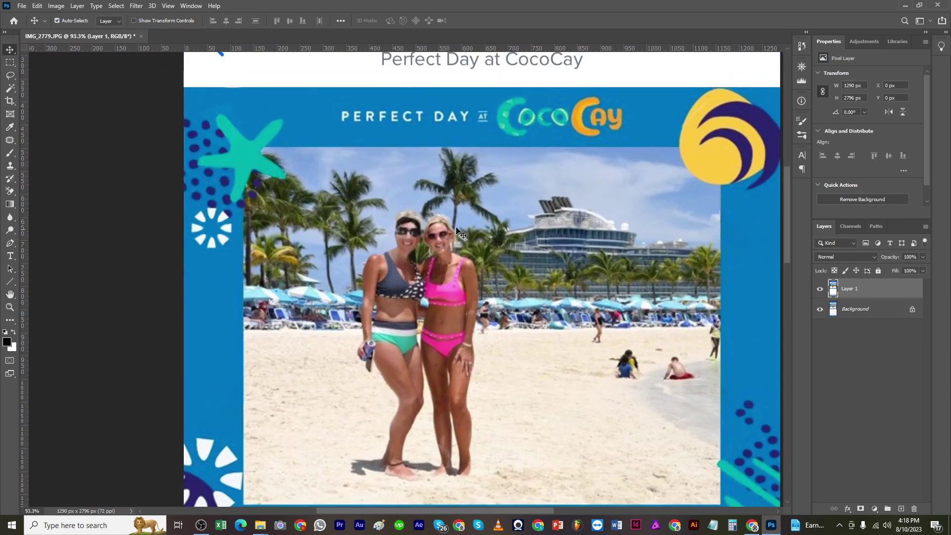
# Draw a rectangular selection of about 558 × 420 px from the beach photo's lower-left corner on Layer 1
pyautogui.scroll(-3, 447, 260)
pyautogui.press('m')
pyautogui.moveTo(448, 260); pyautogui.dragTo(399, 204)
pyautogui.moveTo(335, 364); pyautogui.dragTo(488, 249)
pyautogui.moveTo(338, 317)
pyautogui.mouseDown()
pyautogui.moveTo(353, 397)
pyautogui.moveTo(336, 444)
pyautogui.mouseUp()
pyautogui.scroll(5, 339, 398)
pyautogui.scroll(-9, 374, 409)
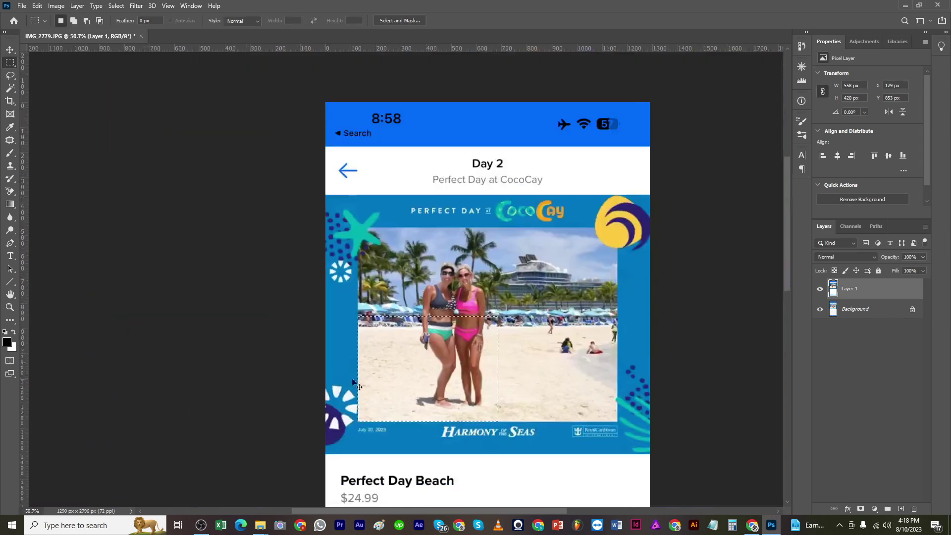
# Transform the selection, scaling it to about 185% so its outline matches the photo's inner edges within the blue frame
pyautogui.rightClick(473, 317)
pyautogui.rightClick(429, 356)
pyautogui.click(480, 283)
pyautogui.scroll(4, 537, 285)
pyautogui.moveTo(467, 339); pyautogui.dragTo(673, 166)
pyautogui.scroll(5, 682, 192)
pyautogui.moveTo(192, 166); pyautogui.dragTo(192, 168)
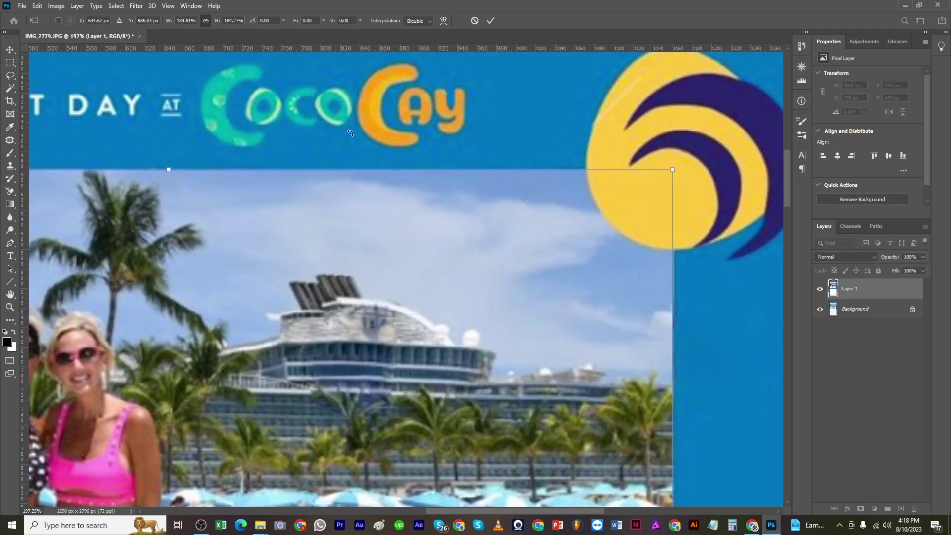
pyautogui.click(490, 21)
# Invert the selection and add a layer mask to Layer 1 so only the area outside the photo remains
pyautogui.scroll(-5, 448, 223)
pyautogui.click(116, 5)
pyautogui.click(129, 46)
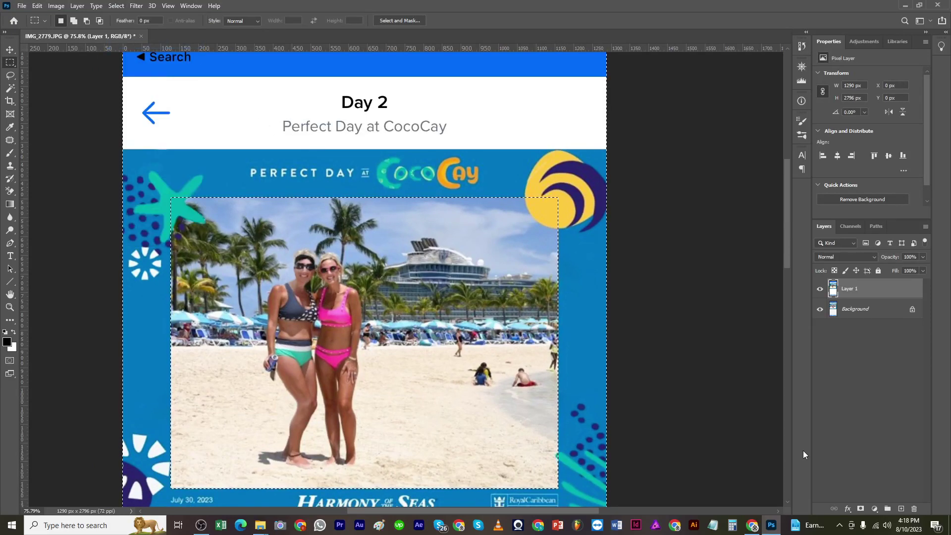
pyautogui.click(861, 508)
# Paint white on Layer 1's mask to restore the yellow ornament where it overlaps the photo's upper-right corner
pyautogui.scroll(2, 546, 338)
pyautogui.moveTo(445, 375); pyautogui.dragTo(569, 287)
pyautogui.keyDown('ctrl'); pyautogui.click(224, 444); pyautogui.keyUp('ctrl')
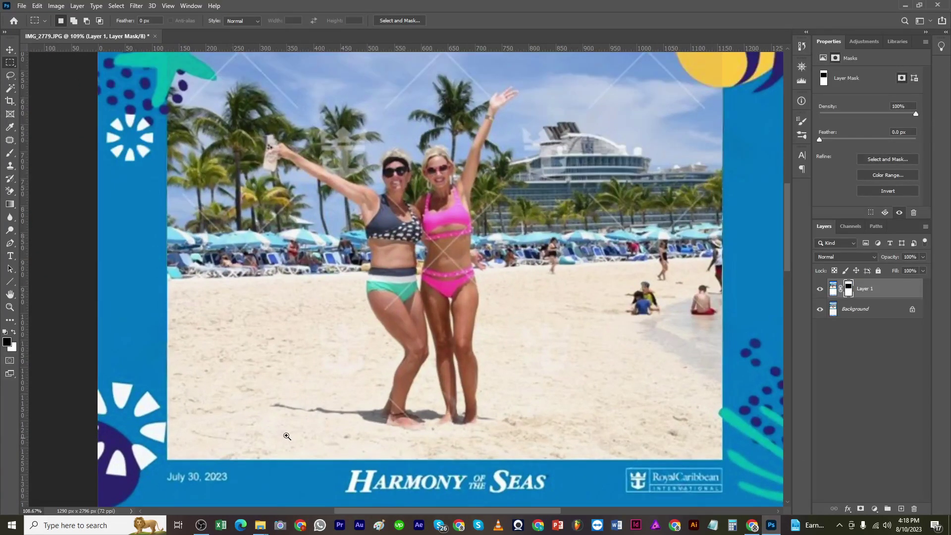
pyautogui.keyDown('ctrl'); pyautogui.keyDown('alt'); pyautogui.click(268, 428); pyautogui.keyUp('alt'); pyautogui.keyUp('ctrl')
pyautogui.keyDown('ctrl'); pyautogui.click(249, 256); pyautogui.keyUp('ctrl')
pyautogui.scroll(-4, 265, 263)
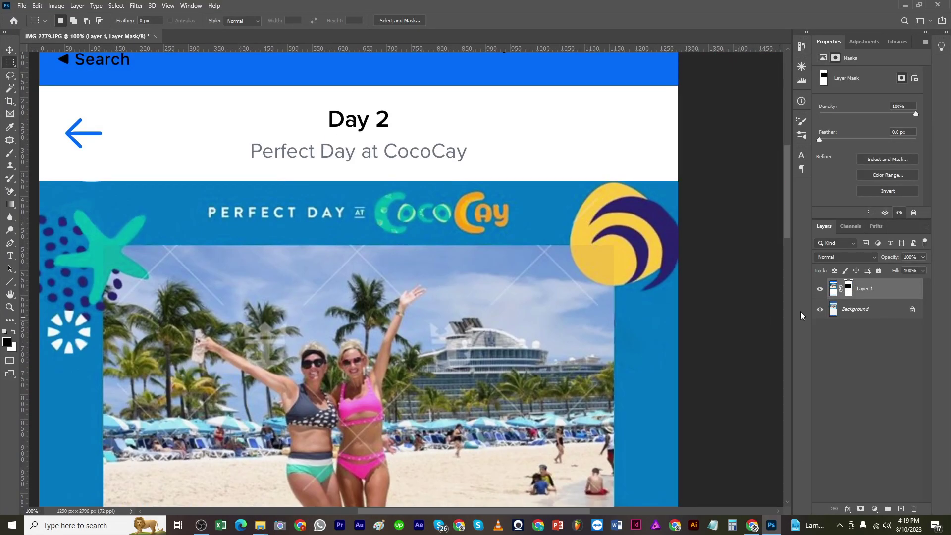
pyautogui.press('b')
pyautogui.scroll(-1, 579, 303)
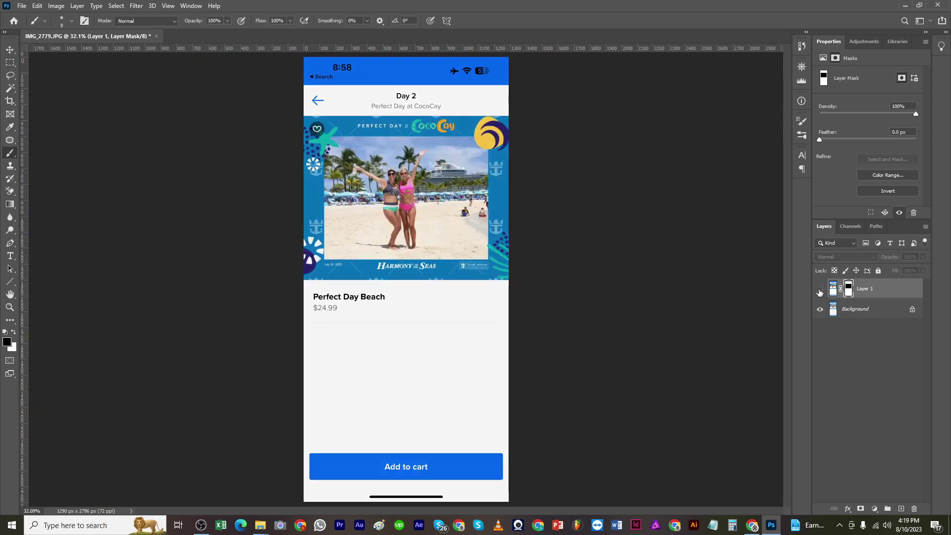
pyautogui.scroll(5, 556, 187)
pyautogui.scroll(1, 414, 208)
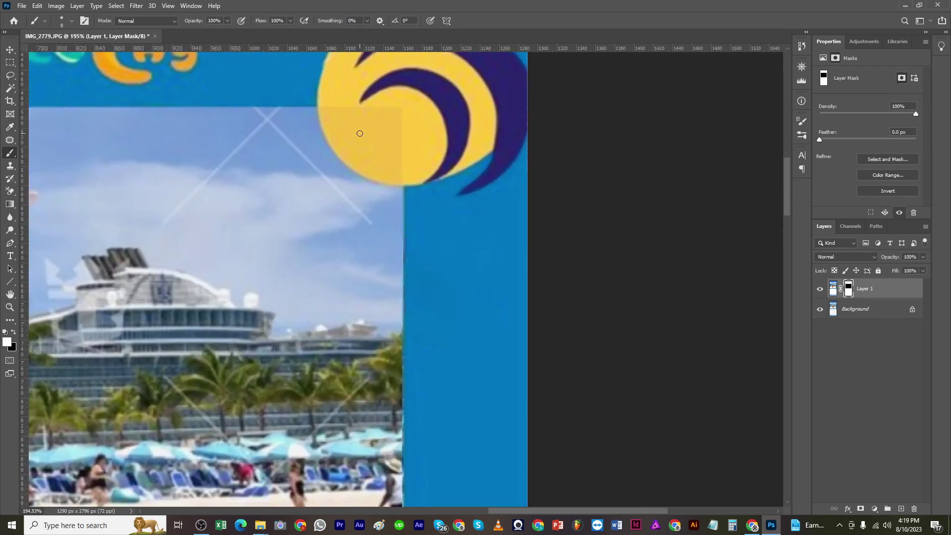
pyautogui.press(']')
pyautogui.press(']')
pyautogui.moveTo(370, 112)
pyautogui.mouseDown()
pyautogui.moveTo(392, 120)
pyautogui.moveTo(336, 107)
pyautogui.moveTo(342, 122)
pyautogui.moveTo(332, 109)
pyautogui.moveTo(362, 155)
pyautogui.moveTo(402, 175)
pyautogui.moveTo(393, 146)
pyautogui.mouseUp()
# Refine Layer 1's mask with a smaller brush along the photo's right edge, alternating between white and black
pyautogui.press('[')
pyautogui.press('[')
pyautogui.press('[')
pyautogui.press('[')
pyautogui.press('[')
pyautogui.press('[')
pyautogui.moveTo(427, 217); pyautogui.dragTo(440, 215)
pyautogui.press('x')
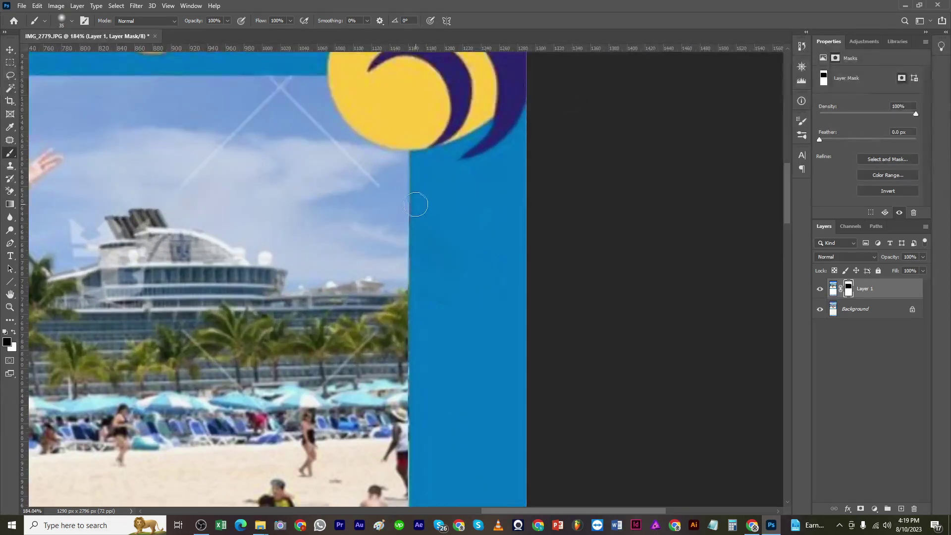
pyautogui.press('x')
pyautogui.moveTo(449, 289); pyautogui.dragTo(544, 165)
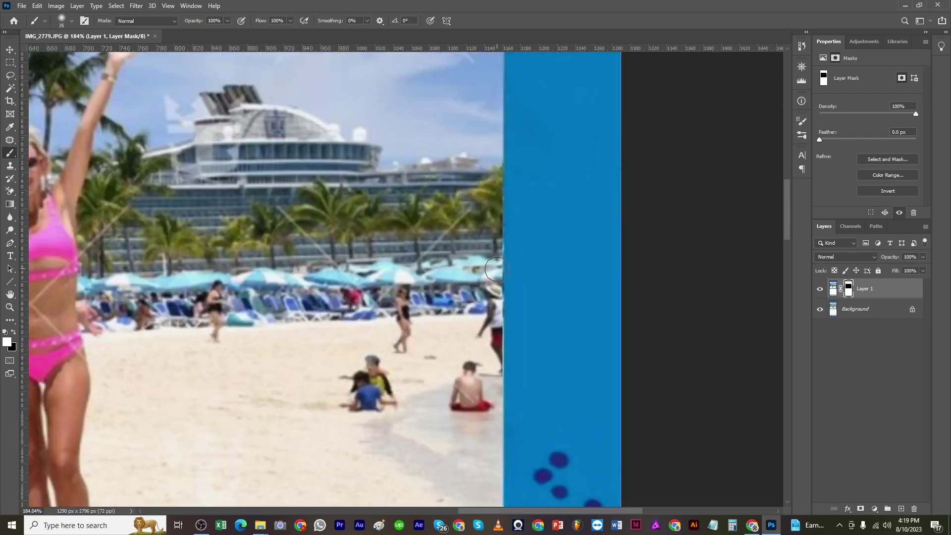
pyautogui.press('x')
# Continue the mask touch-up around the photo's remaining edges and restore the starfish where it overlaps the upper-left corner
pyautogui.scroll(-5, 495, 346)
pyautogui.hscroll(-2, 515, 181)
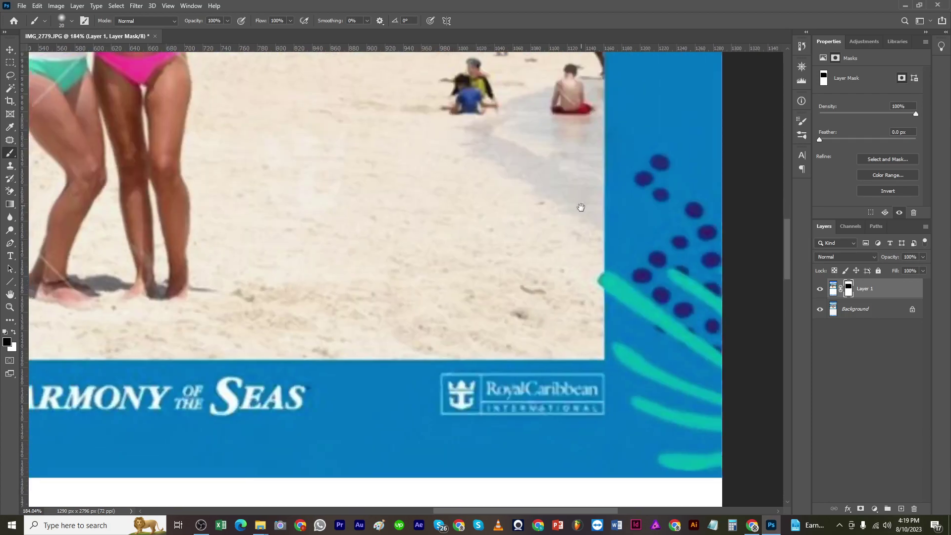
pyautogui.press('x')
pyautogui.hscroll(-4, 460, 307)
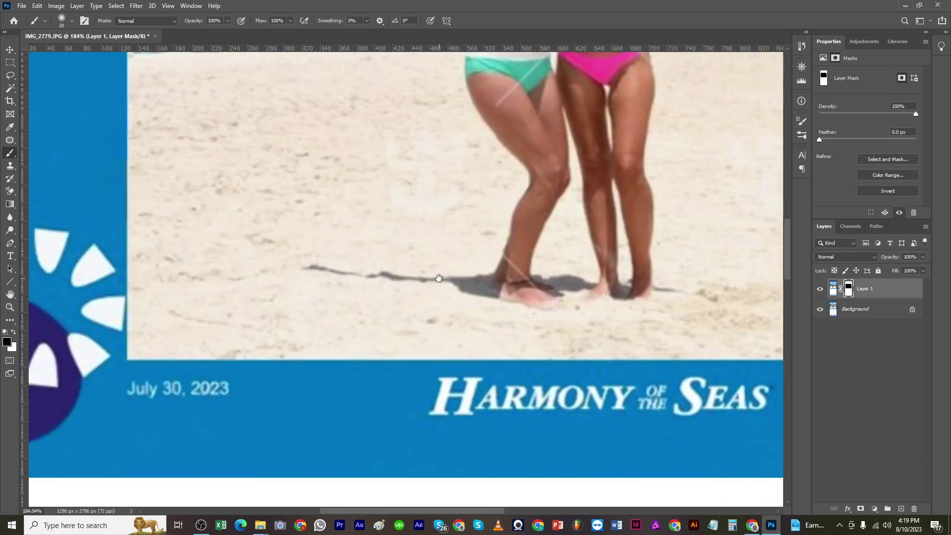
pyautogui.scroll(6, 421, 347)
pyautogui.press('x')
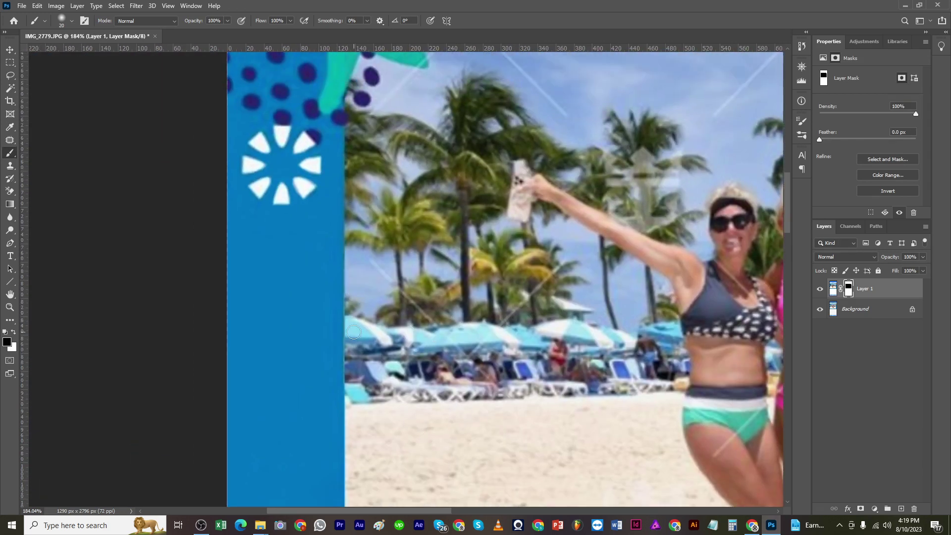
pyautogui.scroll(4, 369, 260)
pyautogui.hscroll(-1, 413, 316)
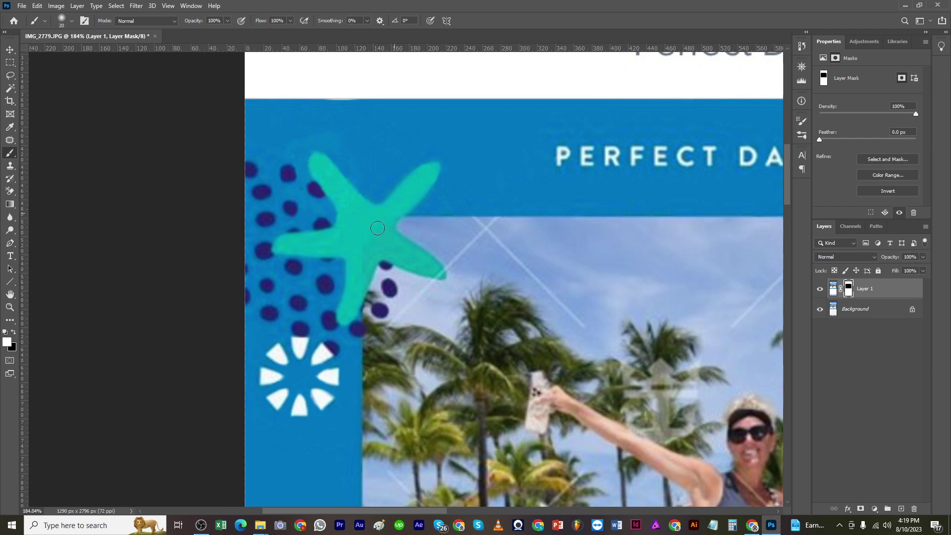
pyautogui.moveTo(427, 261); pyautogui.dragTo(394, 259)
pyautogui.press('x')
pyautogui.press('x')
pyautogui.press('x')
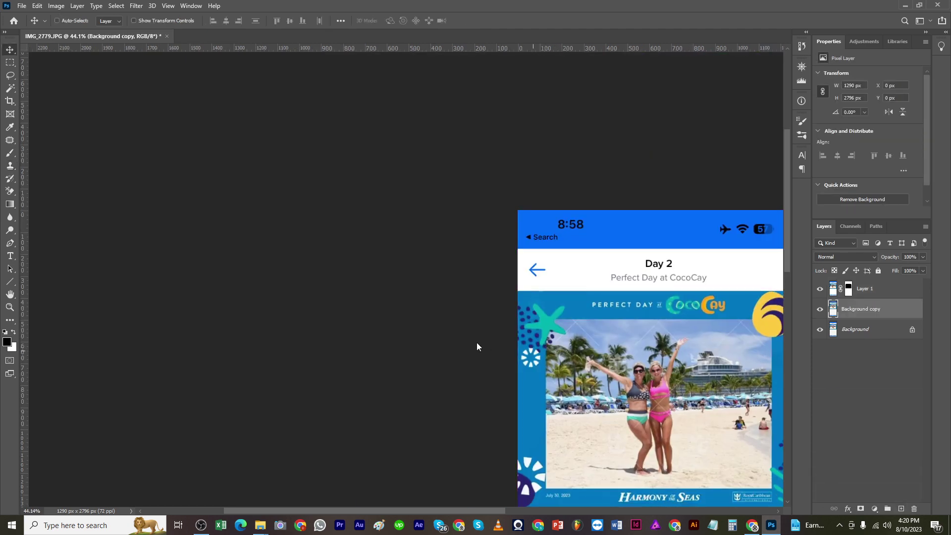
# Save the layered document as IMG_2779.psd
pyautogui.hotkey('ctrl', 's')
pyautogui.click(285, 371)
pyautogui.click(581, 148)
pyautogui.moveTo(555, 258); pyautogui.dragTo(530, 241)
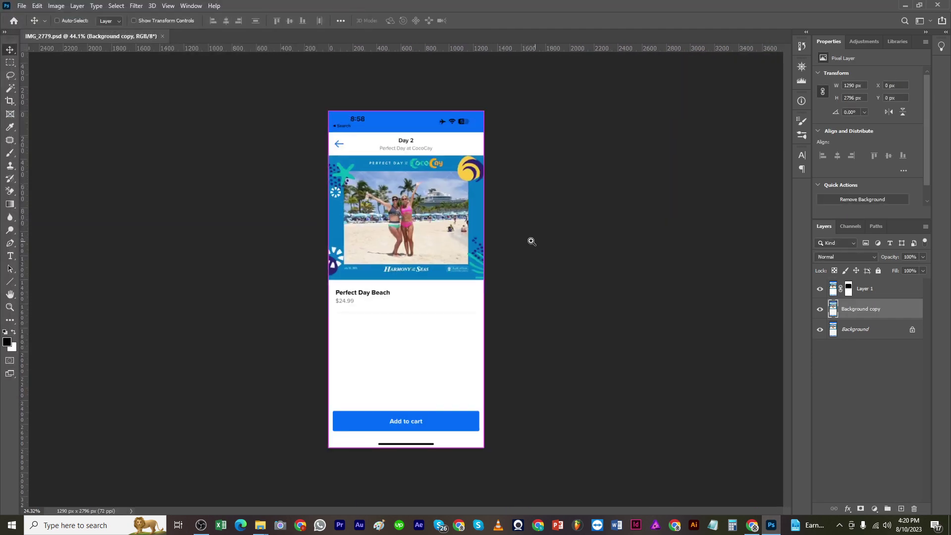
# Outline the short watermark line below the starfish with the Pen tool on Background copy, fill that selection, and deselect
pyautogui.moveTo(484, 276); pyautogui.dragTo(532, 281)
pyautogui.moveTo(379, 297); pyautogui.dragTo(471, 369)
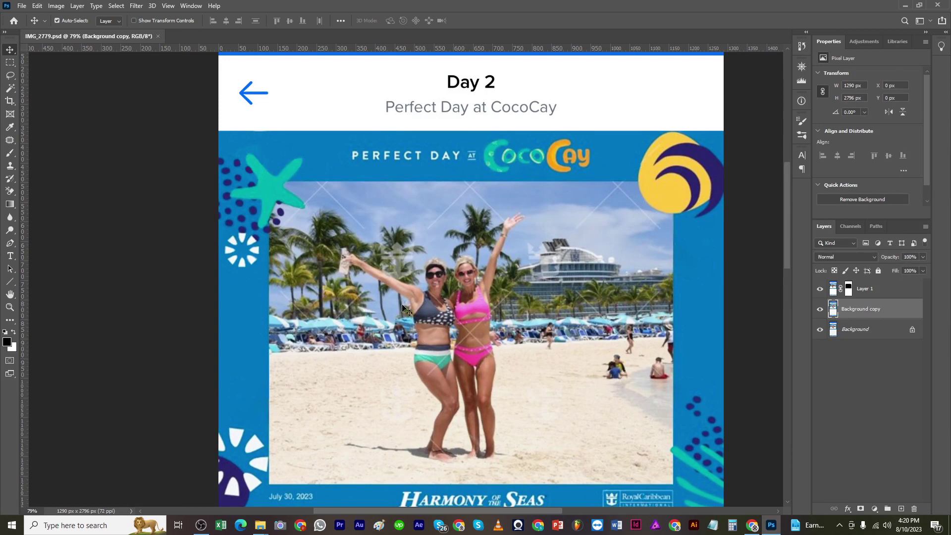
pyautogui.moveTo(295, 191); pyautogui.dragTo(326, 198)
pyautogui.press('p')
pyautogui.moveTo(244, 252); pyautogui.dragTo(269, 255)
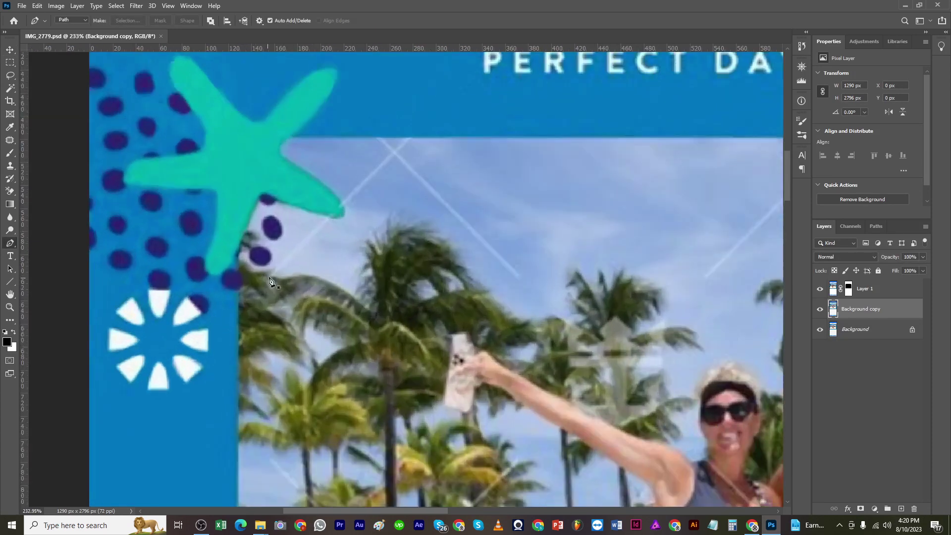
pyautogui.click(267, 269)
pyautogui.click(270, 277)
pyautogui.click(332, 219)
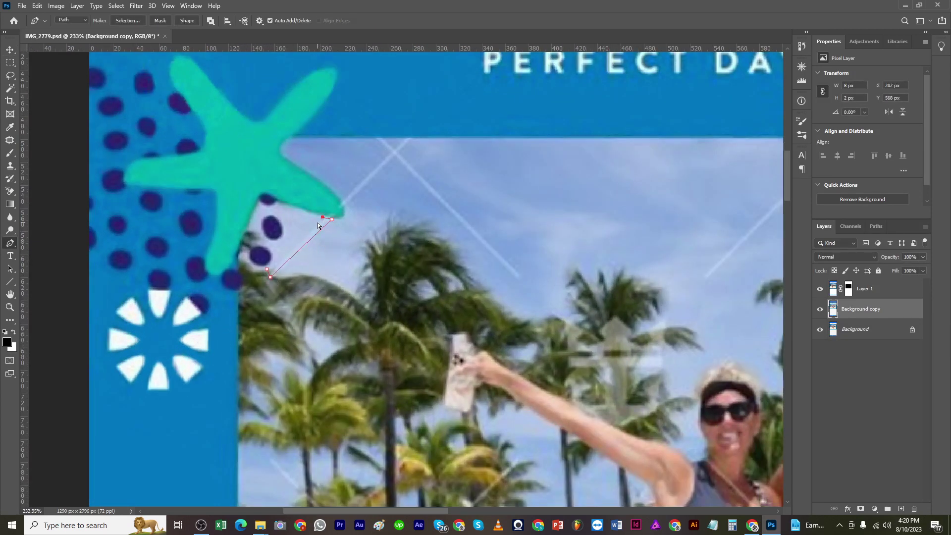
pyautogui.hotkey('ctrl', 'Return')
pyautogui.hotkey('shift', 'F5')
pyautogui.press('Return')
pyautogui.hotkey('ctrl', 'd')
# Clone clean sky over the leftover traces below the starfish's lower-right arm
pyautogui.press('s')
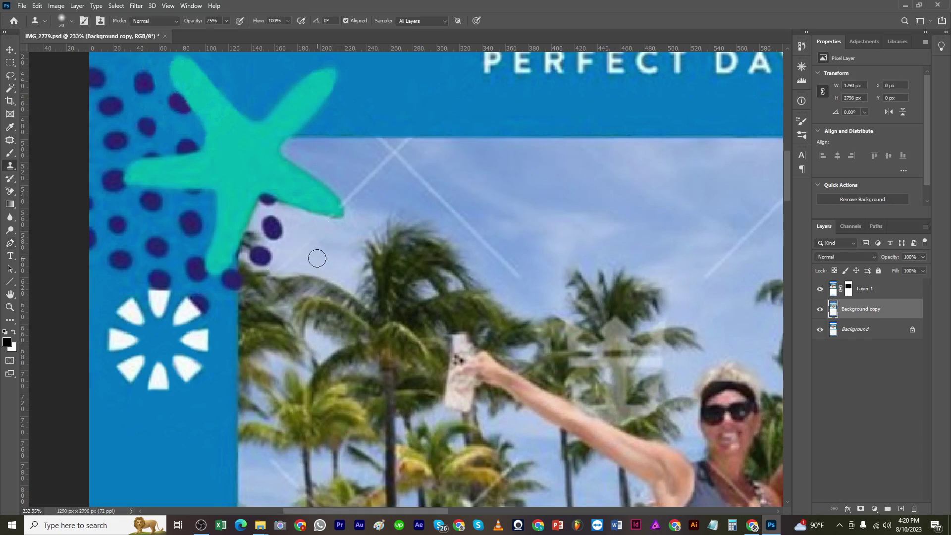
pyautogui.keyDown('alt'); pyautogui.click(318, 276); pyautogui.keyUp('alt')
pyautogui.moveTo(281, 267); pyautogui.dragTo(311, 242)
pyautogui.keyDown('alt'); pyautogui.click(325, 241); pyautogui.keyUp('alt')
pyautogui.moveTo(328, 228); pyautogui.dragTo(323, 228)
# Trace a closed pen path around the crossed watermark lines in the sky beside the starfish
pyautogui.press('p')
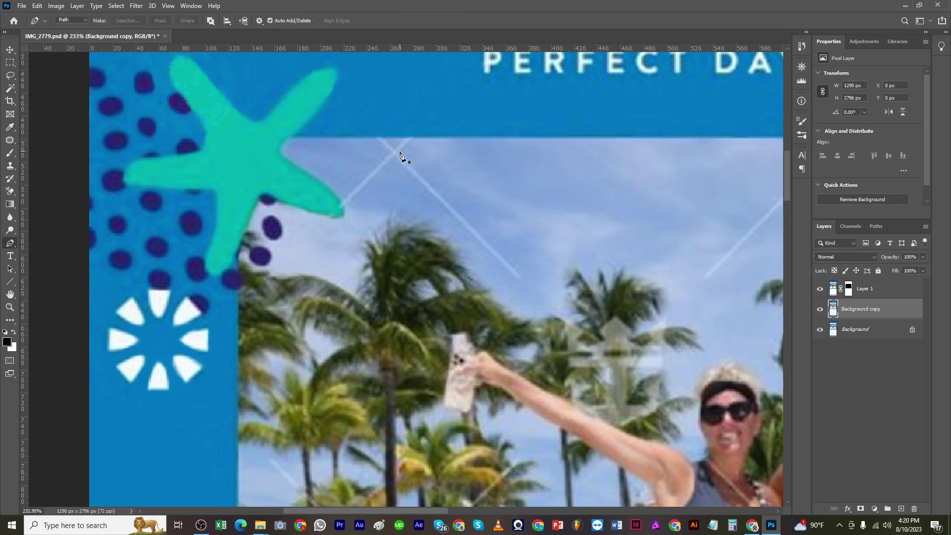
pyautogui.click(415, 137)
pyautogui.click(401, 155)
pyautogui.click(524, 277)
pyautogui.click(516, 281)
pyautogui.click(395, 160)
pyautogui.click(346, 205)
pyautogui.click(342, 196)
pyautogui.click(387, 152)
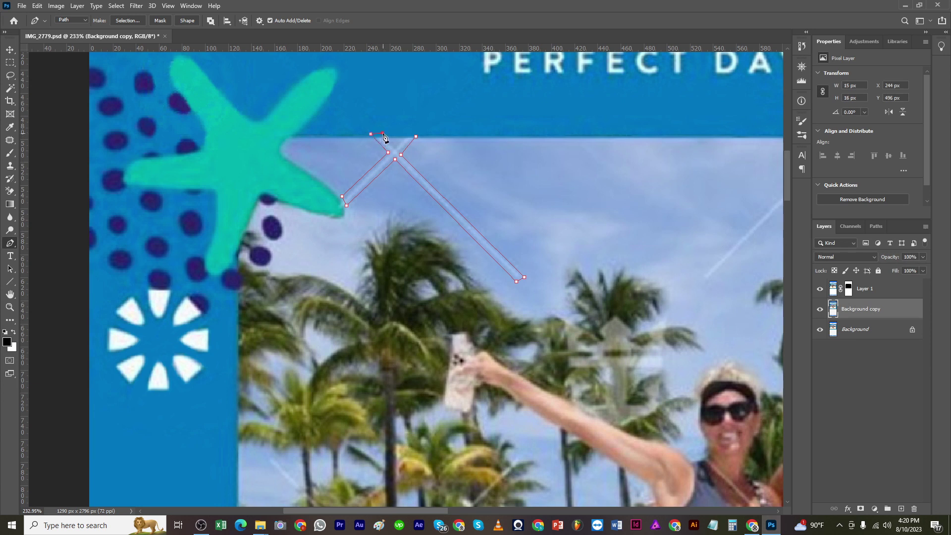
pyautogui.click(393, 144)
pyautogui.click(415, 137)
# Convert the path beside the starfish to a selection, fill it to remove the watermark lines, and deselect
pyautogui.hotkey('ctrl', 'Return')
pyautogui.hotkey('shift', 'F5')
pyautogui.press('Return')
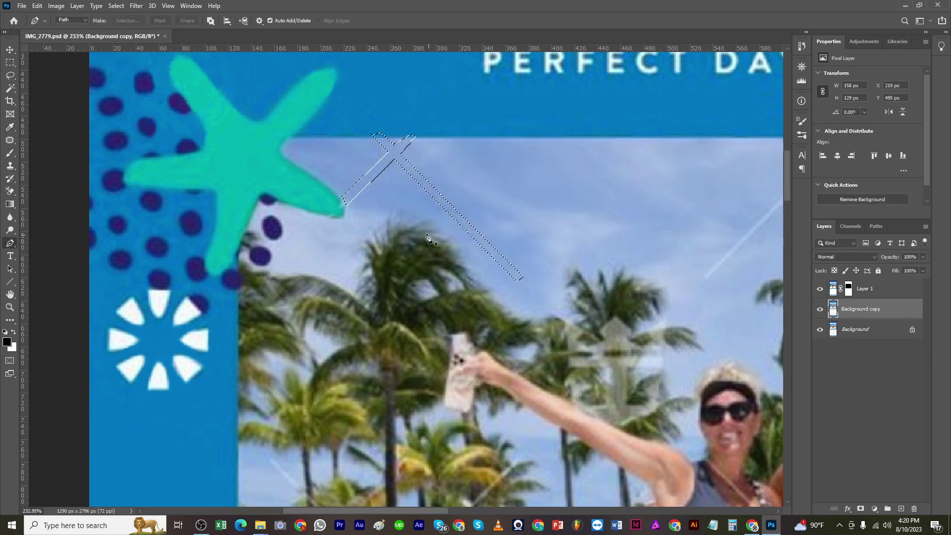
pyautogui.hotkey('ctrl', 'd')
# Clone nearby sky over the residue at the starfish's tip and along the removed lines, and save the document
pyautogui.press('s')
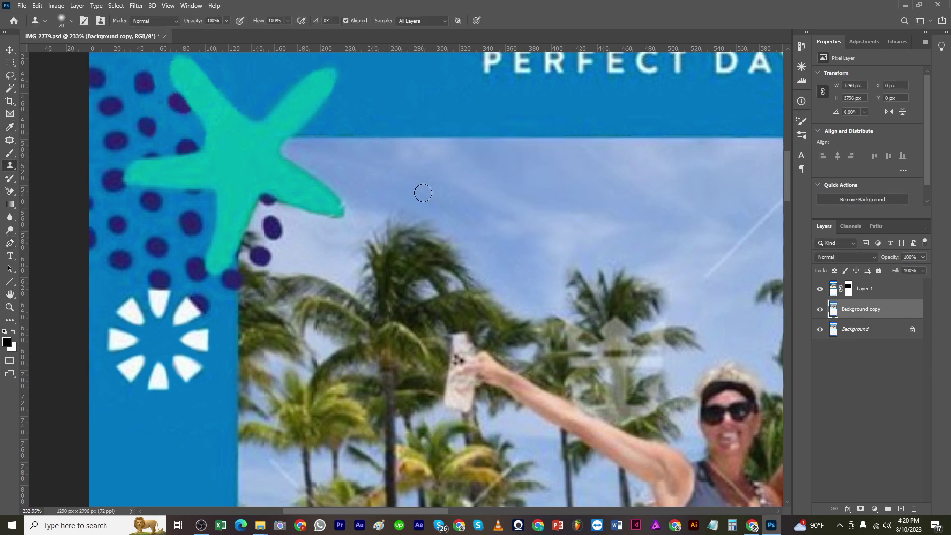
pyautogui.keyDown('alt'); pyautogui.click(372, 190); pyautogui.keyUp('alt')
pyautogui.click(351, 200)
pyautogui.keyDown('alt'); pyautogui.click(340, 173); pyautogui.keyUp('alt')
pyautogui.click(350, 187)
pyautogui.keyDown('alt'); pyautogui.click(433, 206); pyautogui.keyUp('alt')
pyautogui.click(460, 214)
pyautogui.moveTo(566, 268); pyautogui.dragTo(256, 346)
pyautogui.hotkey('ctrl', 's')
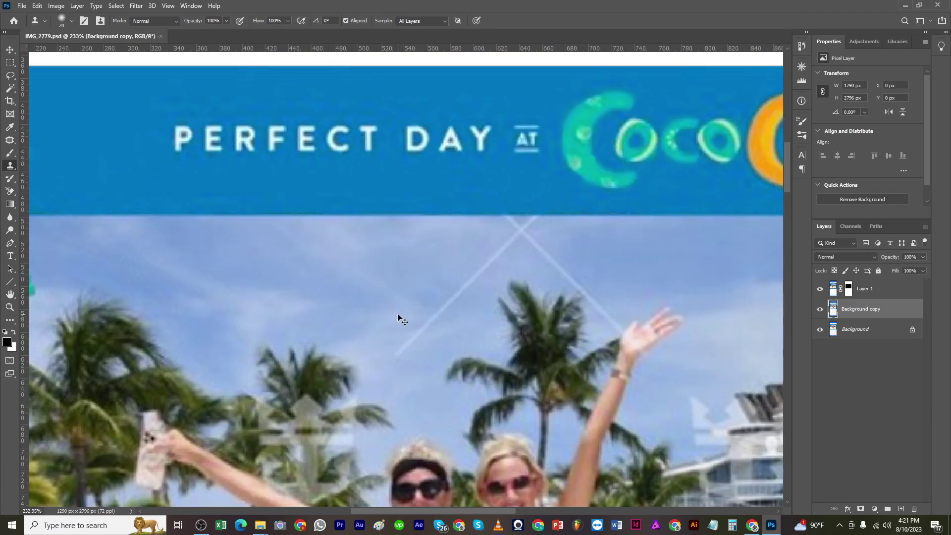
# Trace a closed pen path around the crossed watermark lines above the middle palm, ending at the woman's raised hand
pyautogui.press('p')
pyautogui.click(386, 352)
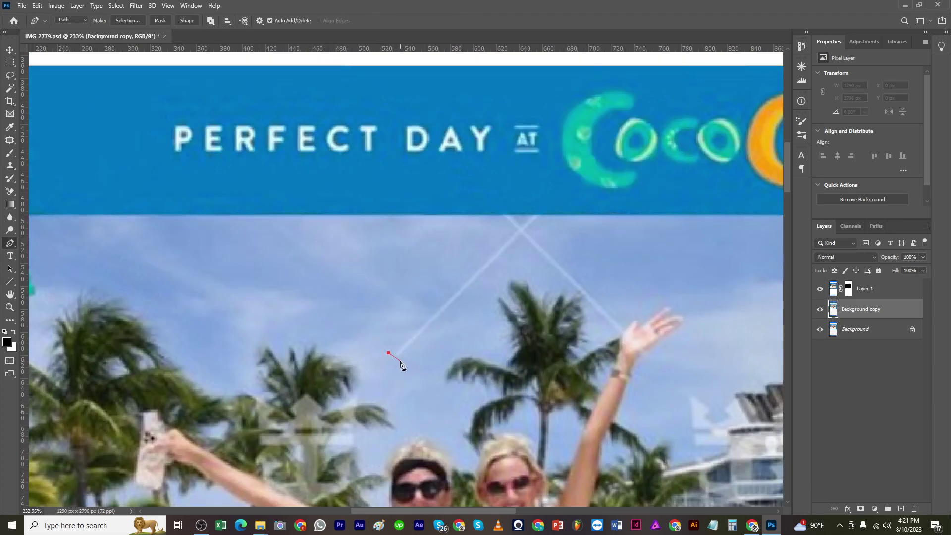
pyautogui.click(400, 361)
pyautogui.click(522, 238)
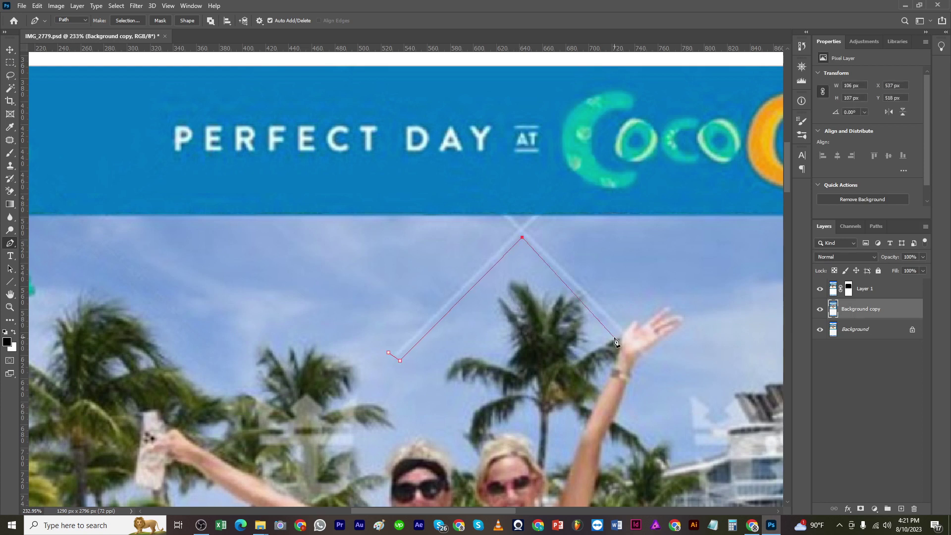
pyautogui.click(621, 333)
pyautogui.click(625, 328)
pyautogui.click(529, 229)
pyautogui.click(533, 214)
pyautogui.click(521, 223)
pyautogui.click(509, 212)
pyautogui.click(499, 213)
pyautogui.click(514, 229)
pyautogui.click(388, 353)
pyautogui.moveTo(388, 353); pyautogui.dragTo(391, 353)
# Convert the path above the middle palm to a selection, fill it to remove the watermark lines, and deselect
pyautogui.hotkey('ctrl', 'Return')
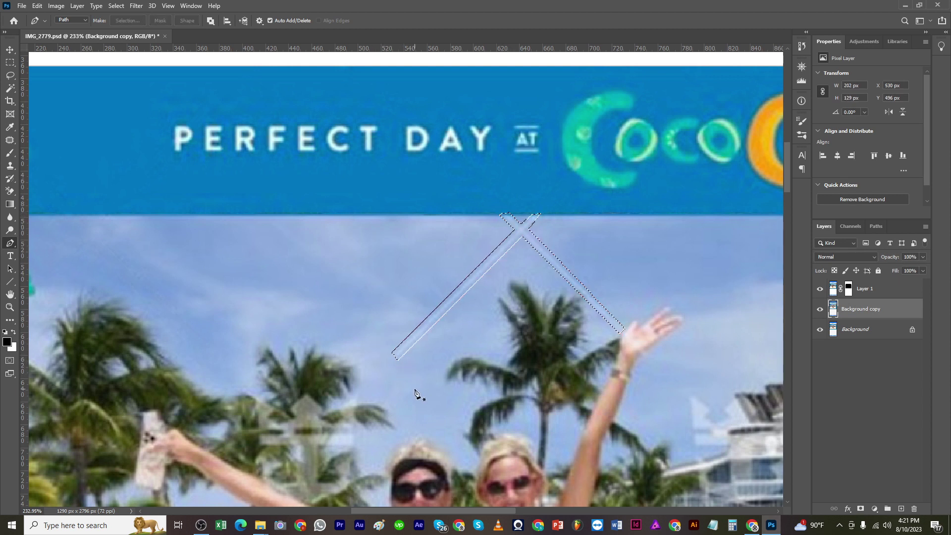
pyautogui.hotkey('shift', 'Delete')
pyautogui.hotkey('ctrl', 'd')
pyautogui.scroll(1, 492, 360)
pyautogui.press('s')
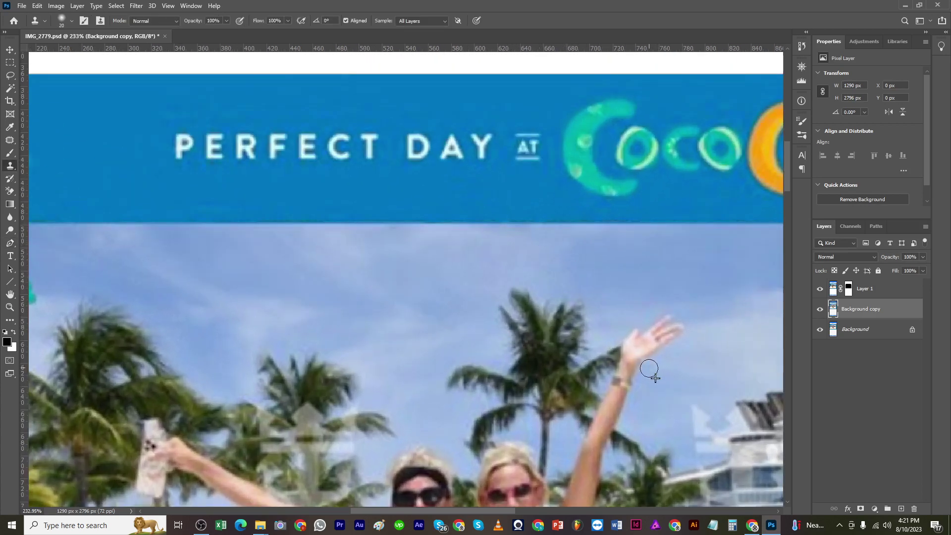
# Trace a closed pen path around the crossed watermark lines in the sky above the cruise ship
pyautogui.scroll(-4, 649, 369)
pyautogui.moveTo(645, 350); pyautogui.dragTo(396, 364)
pyautogui.press('p')
pyautogui.scroll(4, 393, 352)
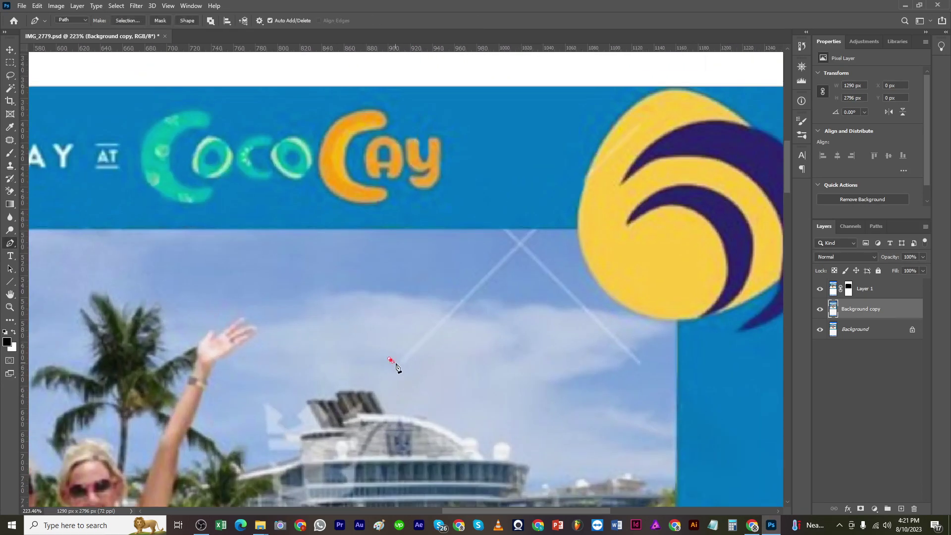
pyautogui.click(400, 370)
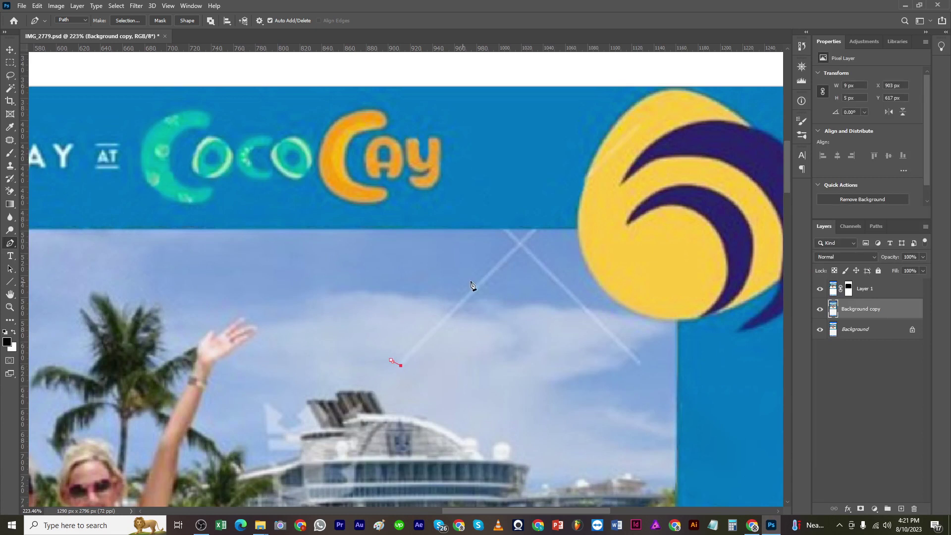
pyautogui.click(518, 251)
pyautogui.click(639, 369)
pyautogui.click(527, 243)
pyautogui.click(540, 228)
pyautogui.click(391, 360)
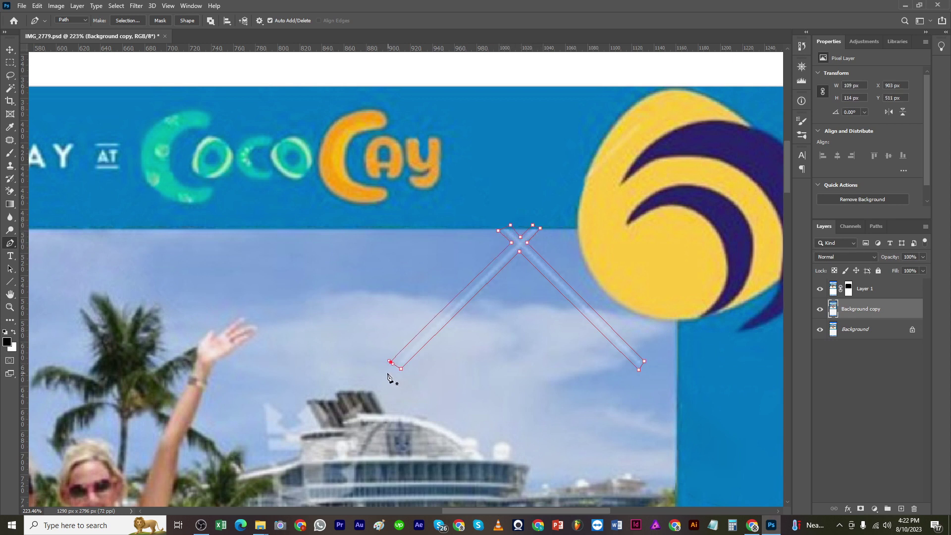
pyautogui.hotkey('ctrl', 'Right')
pyautogui.hotkey('ctrl', 'Right')
# Convert the path above the cruise ship to a selection and fill it to remove the watermark lines
pyautogui.hotkey('ctrl', 'Return')
pyautogui.hotkey('shift', 'F5')
pyautogui.press('Return')
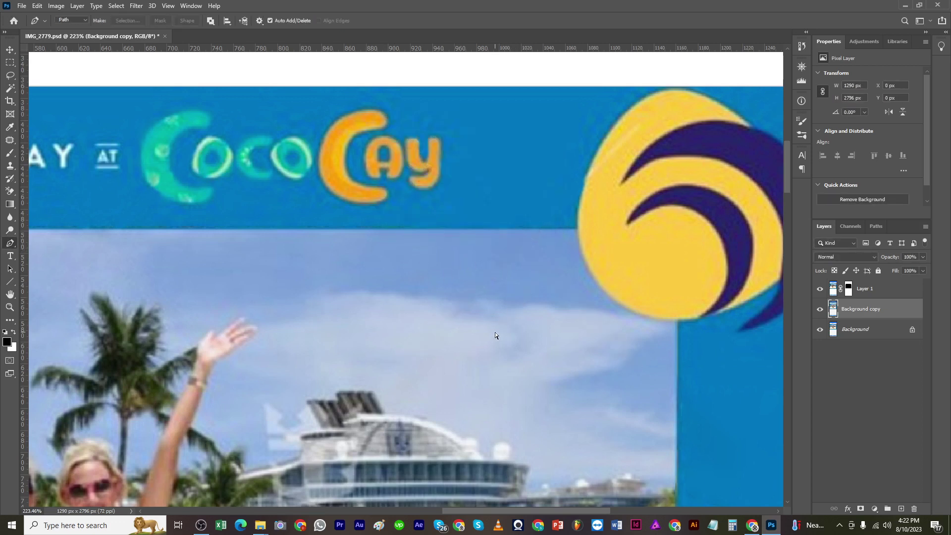
# Trace a closed path around the watermark line at the left woman's ankle, convert it to a selection, fill it, and deselect
pyautogui.scroll(-2, 493, 337)
pyautogui.scroll(-3, 479, 327)
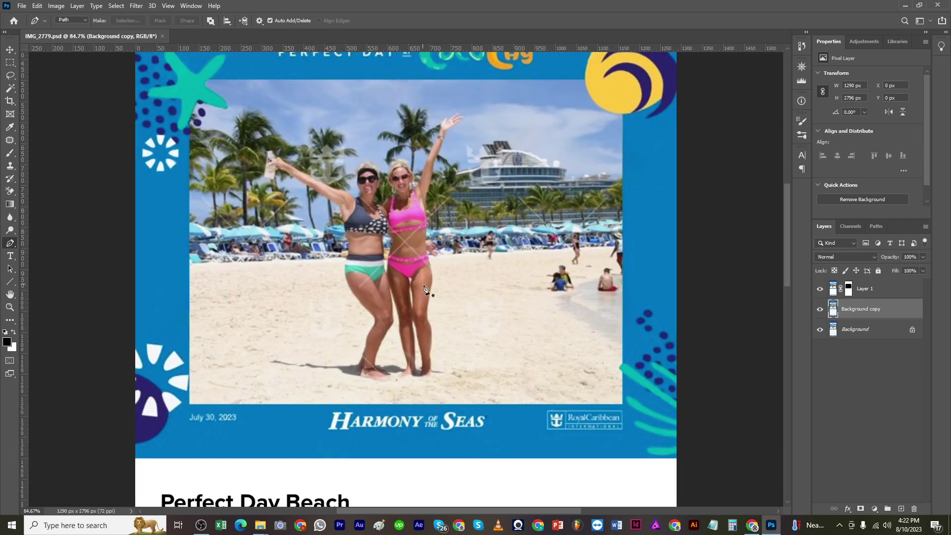
pyautogui.scroll(4, 388, 379)
pyautogui.click(365, 338)
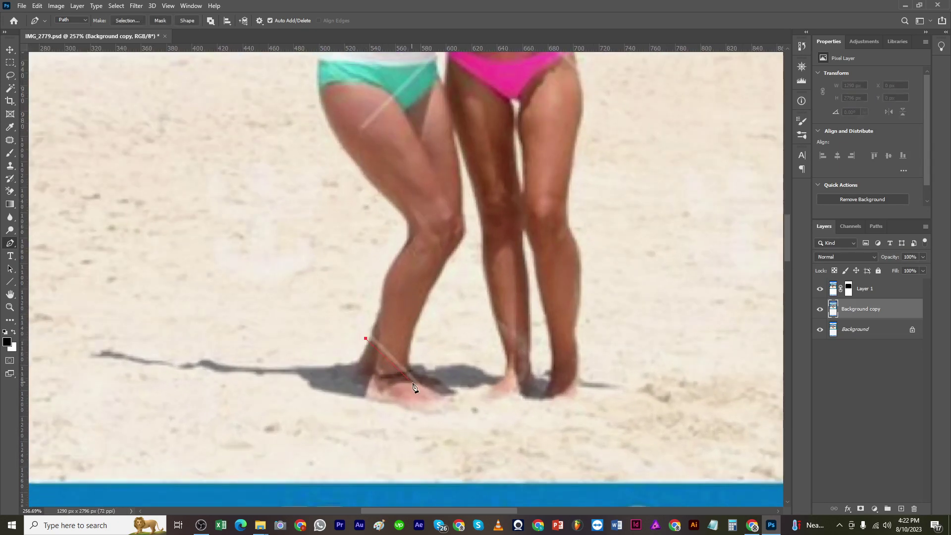
pyautogui.click(414, 384)
pyautogui.moveTo(366, 338); pyautogui.dragTo(369, 329)
pyautogui.hotkey('ctrl', 'Return')
pyautogui.hotkey('shift', 'F5')
pyautogui.press('Return')
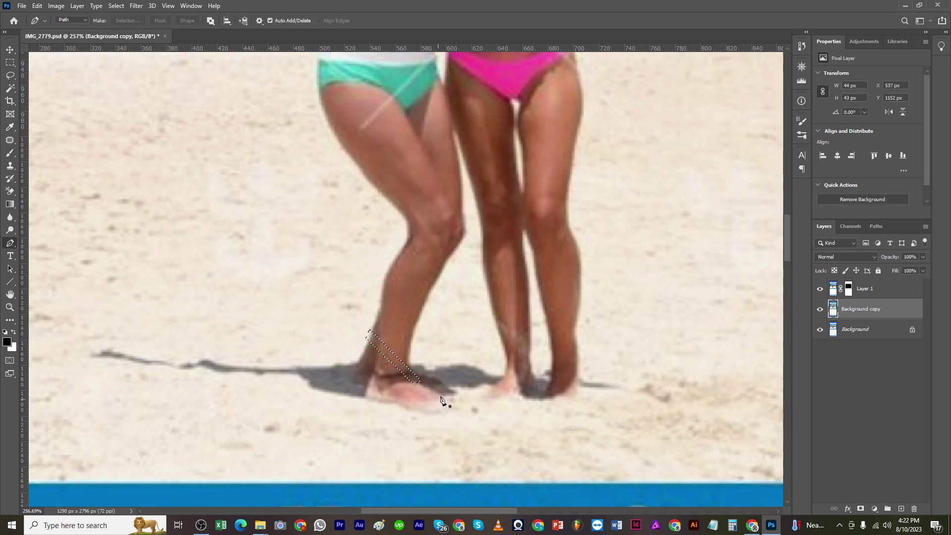
pyautogui.hotkey('ctrl', 'd')
# Outline the diagonal watermark line over the leftmost palms, fill the resulting selection with Content-Aware, and deselect
pyautogui.moveTo(424, 406); pyautogui.dragTo(392, 414)
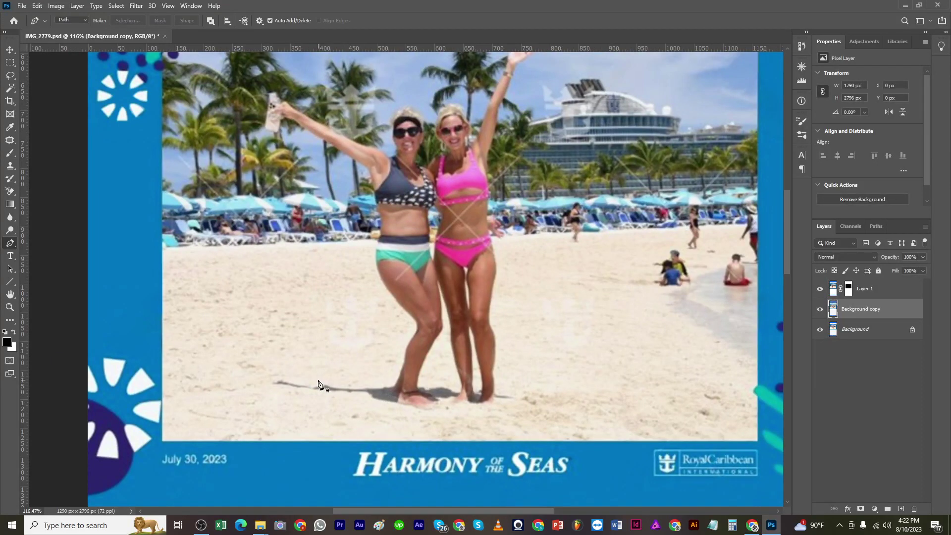
pyautogui.scroll(4, 298, 335)
pyautogui.click(303, 236)
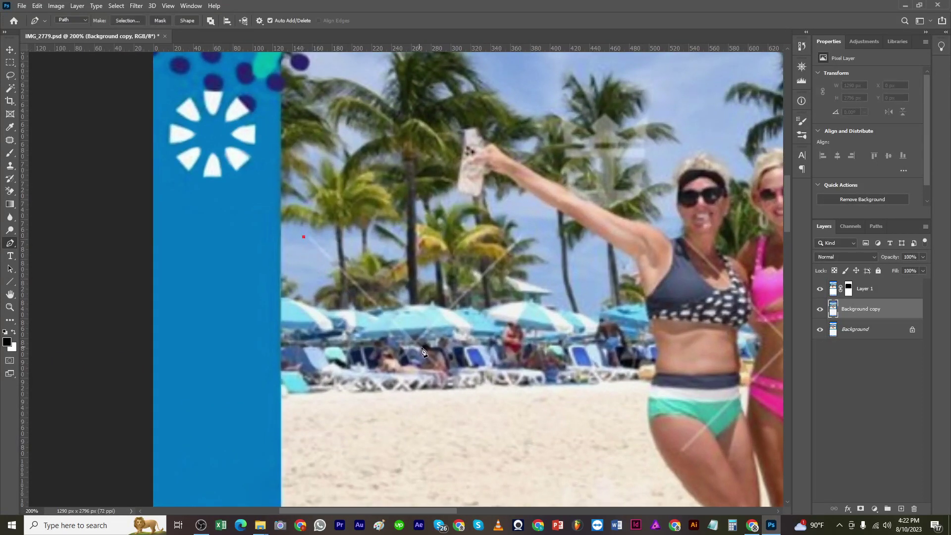
pyautogui.click(378, 311)
pyautogui.hotkey('ctrl', 'Return')
pyautogui.hotkey('shift', 'F5')
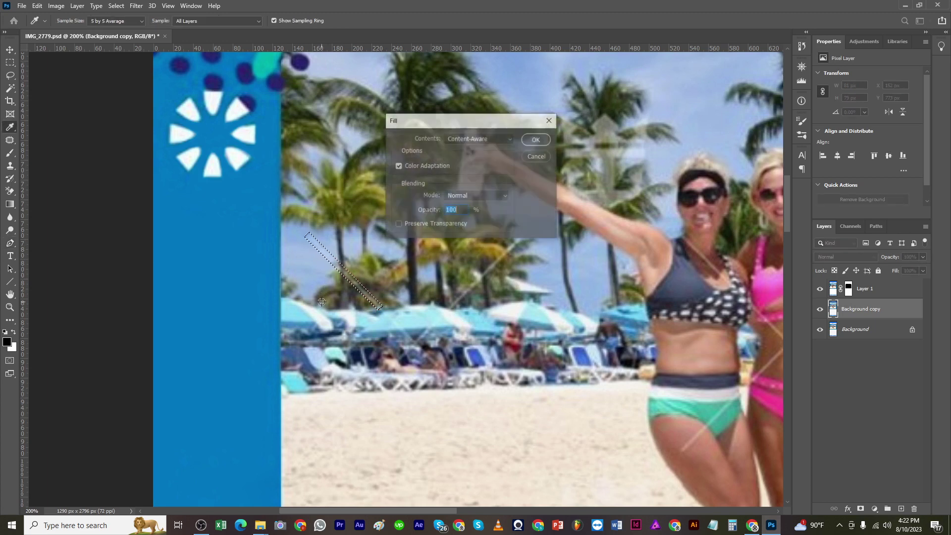
pyautogui.press('Return')
pyautogui.hotkey('ctrl', 'd')
# Outline the diagonal watermark line rising from the left umbrellas across the yellow palm, fill it as a selection, and deselect
pyautogui.moveTo(419, 362); pyautogui.dragTo(354, 399)
pyautogui.scroll(2, 354, 399)
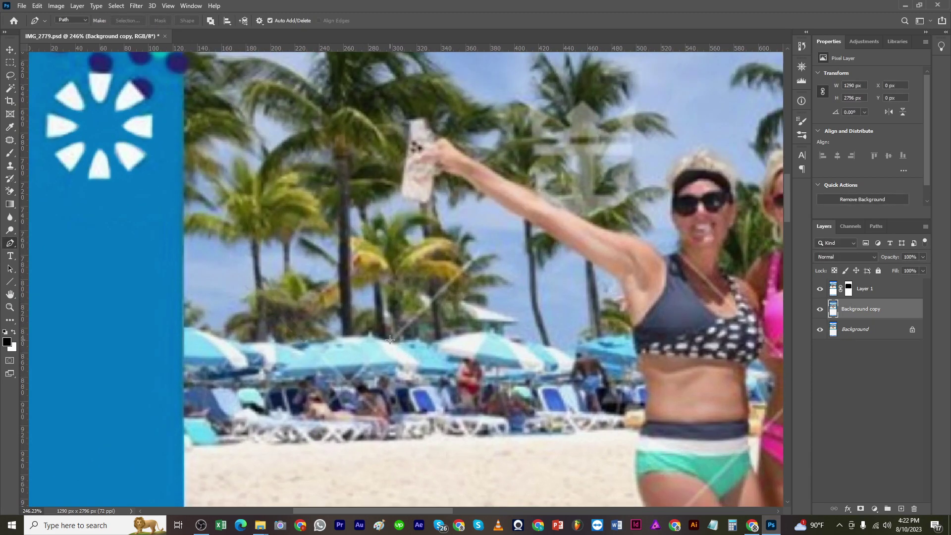
pyautogui.scroll(-2, 390, 339)
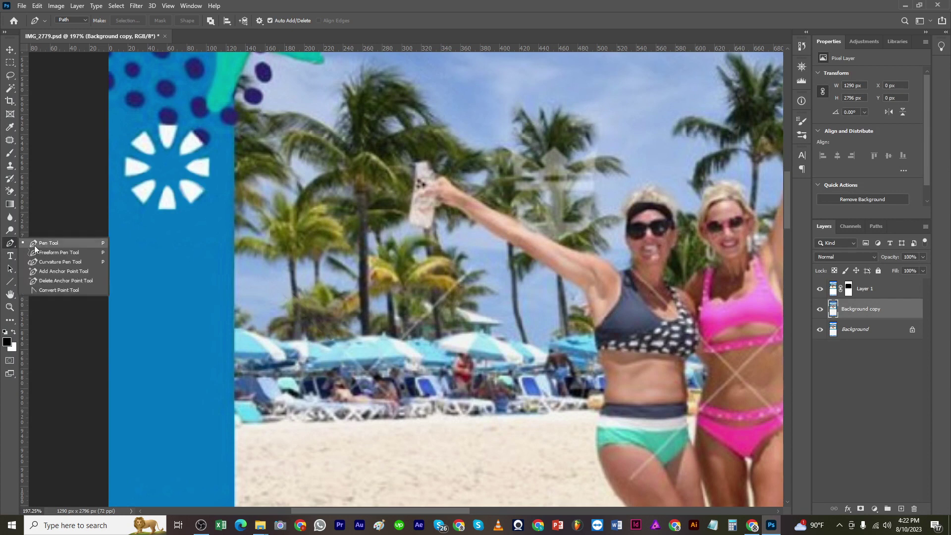
pyautogui.scroll(-2, 363, 322)
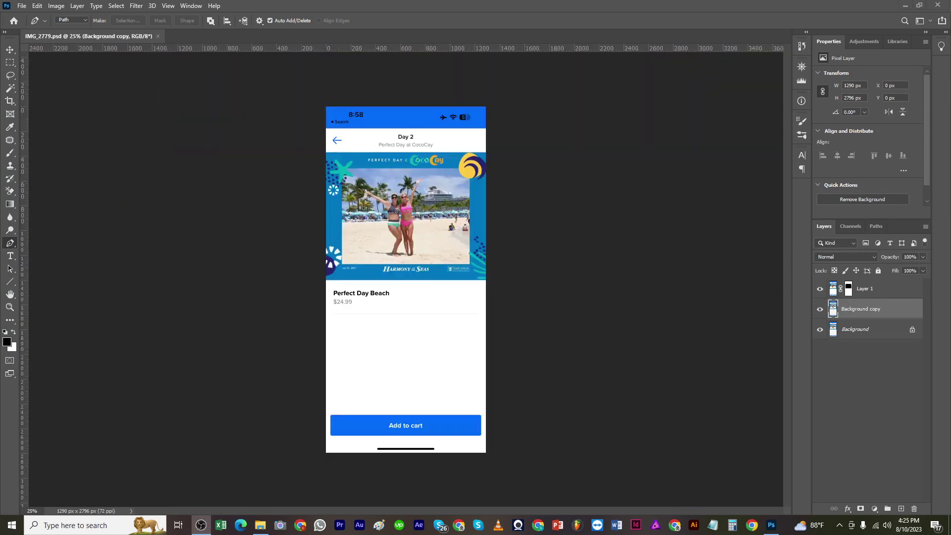
pyautogui.scroll(7, 367, 218)
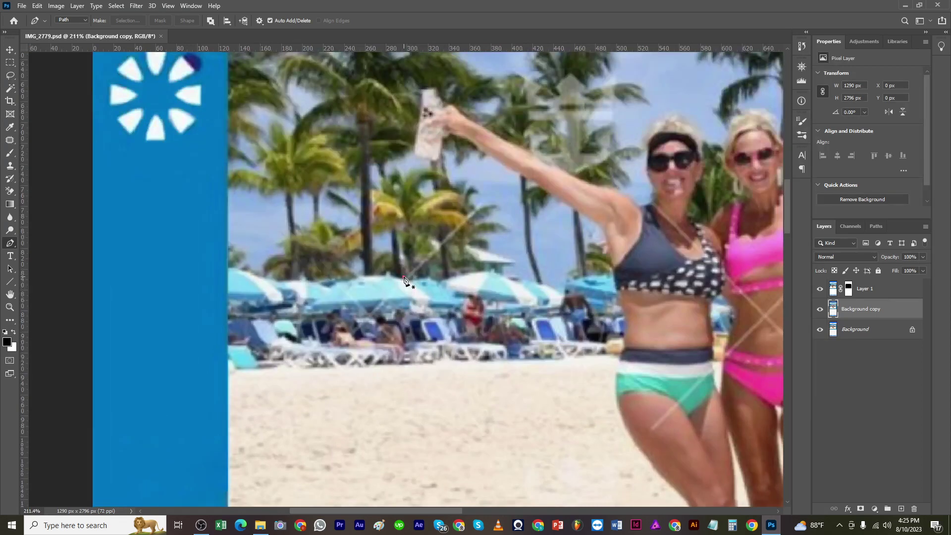
pyautogui.moveTo(403, 277); pyautogui.dragTo(408, 279)
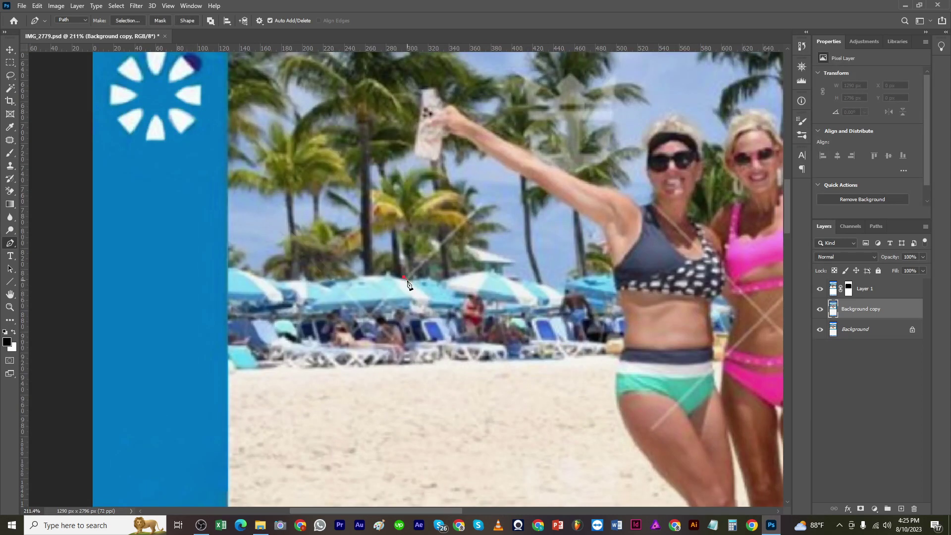
pyautogui.click(479, 211)
pyautogui.click(474, 206)
pyautogui.hotkey('ctrl', 'Return')
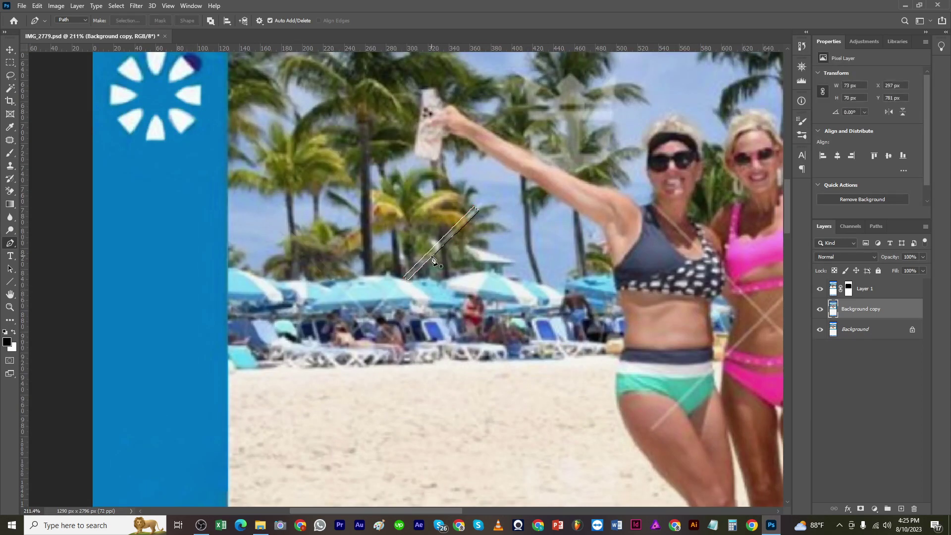
pyautogui.hotkey('shift', 'F5')
pyautogui.press('Return')
pyautogui.hotkey('ctrl', 'd')
# Clone over the remaining watermark traces on the left umbrellas and beach loungers, reducing the Clone Stamp brush size to 8
pyautogui.scroll(-3, 456, 297)
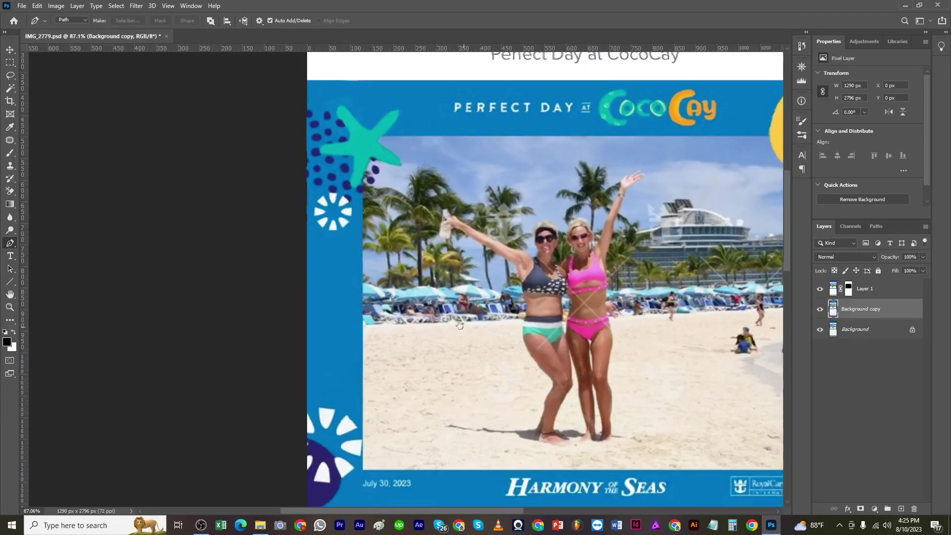
pyautogui.moveTo(465, 324); pyautogui.dragTo(365, 280)
pyautogui.scroll(4, 297, 254)
pyautogui.scroll(-2, 385, 327)
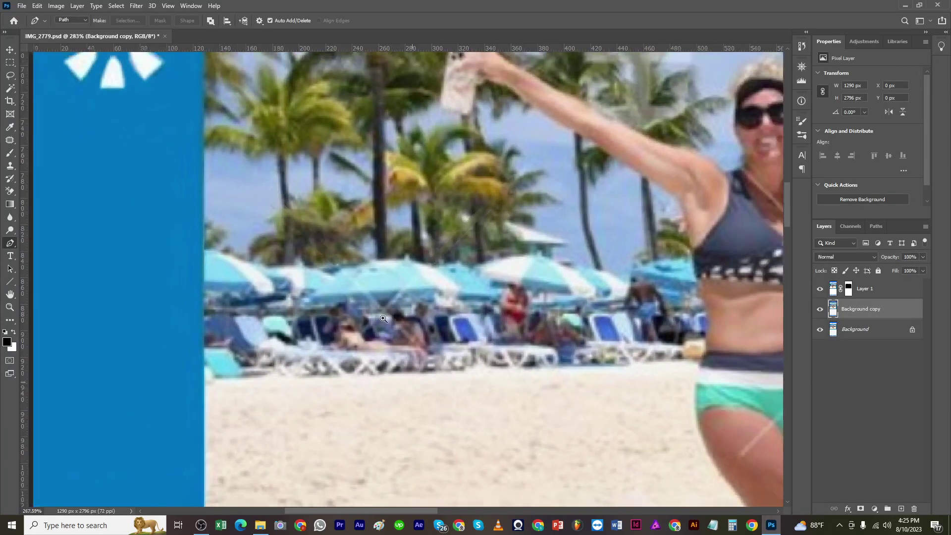
pyautogui.press('s')
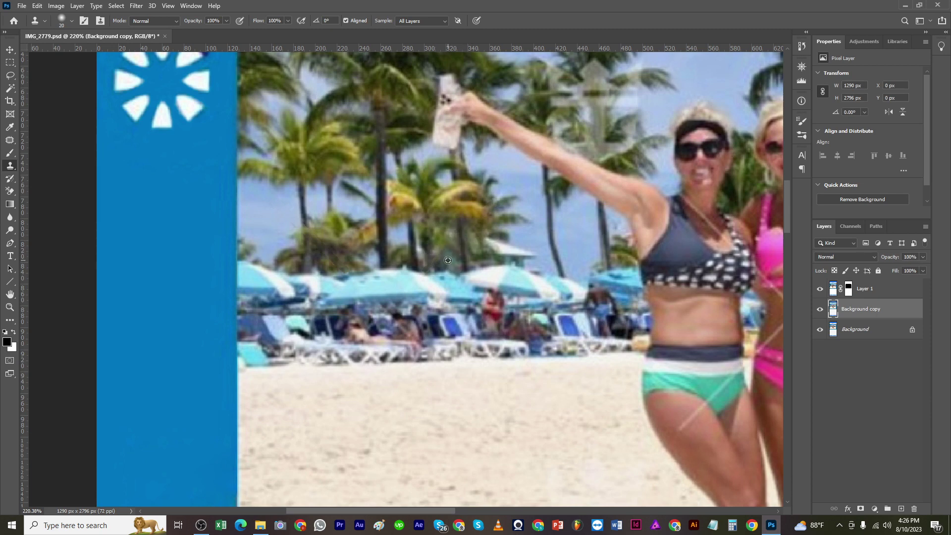
pyautogui.scroll(-1, 431, 342)
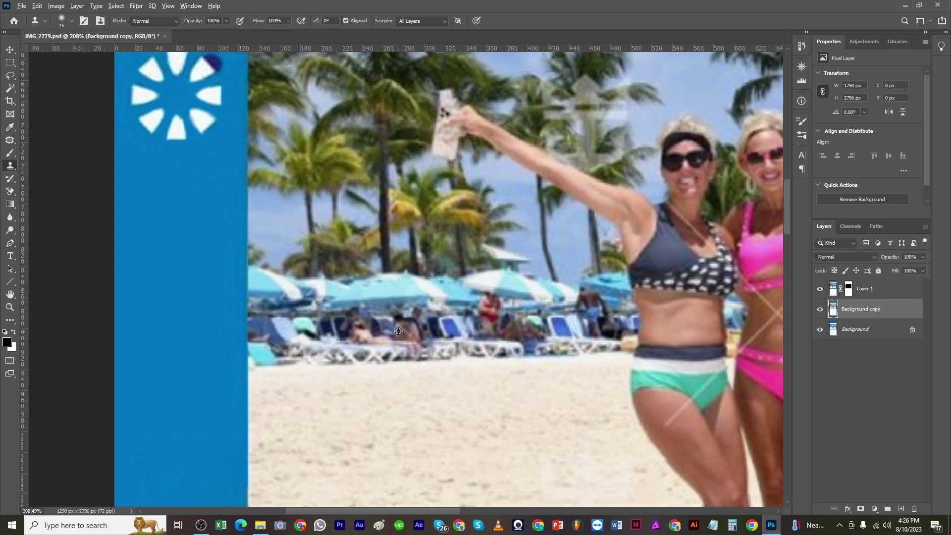
pyautogui.press('[')
pyautogui.press('[')
pyautogui.press('[')
# Patch the faint watermark emblems on the sand on both sides of the women's legs with clean sand, and deselect
pyautogui.scroll(-2, 420, 340)
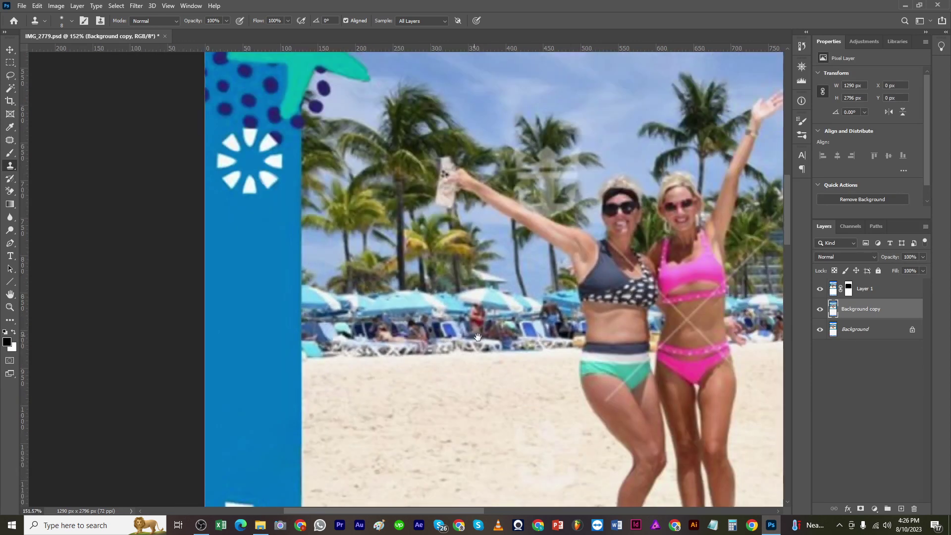
pyautogui.scroll(-2, 477, 337)
pyautogui.moveTo(410, 439); pyautogui.dragTo(379, 357)
pyautogui.scroll(2, 381, 396)
pyautogui.moveTo(312, 403); pyautogui.dragTo(376, 413)
pyautogui.press('l')
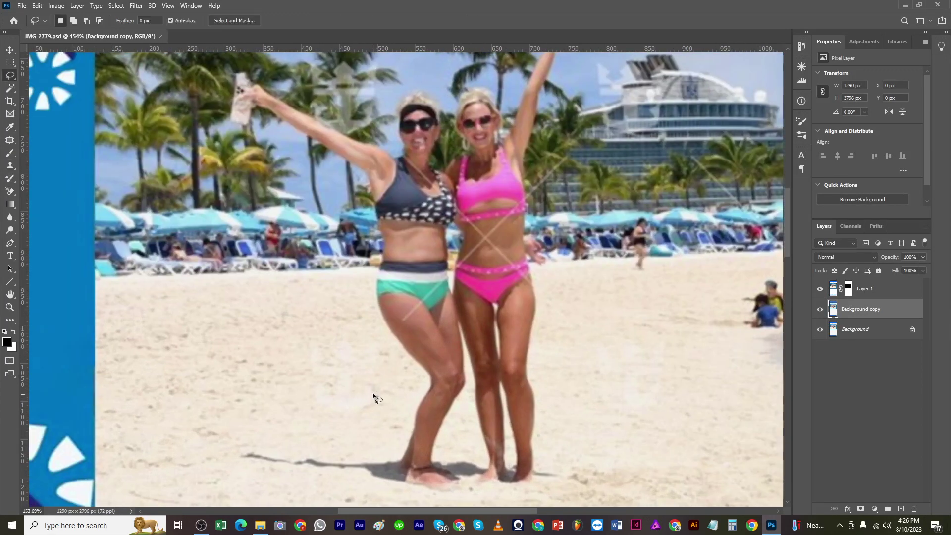
pyautogui.moveTo(304, 348)
pyautogui.mouseDown()
pyautogui.moveTo(325, 412)
pyautogui.moveTo(382, 394)
pyautogui.moveTo(249, 384)
pyautogui.mouseUp()
pyautogui.press('j')
pyautogui.hotkey('ctrl', 'd')
pyautogui.moveTo(595, 387)
pyautogui.mouseDown()
pyautogui.moveTo(488, 358)
pyautogui.moveTo(566, 325)
pyautogui.moveTo(480, 310)
pyautogui.mouseUp()
pyautogui.moveTo(518, 344); pyautogui.dragTo(623, 349)
pyautogui.hotkey('ctrl', 'd')
# Outline the diagonal watermark line from the far-right palm down to the loungers, fill it as a selection, and deselect
pyautogui.moveTo(479, 249); pyautogui.dragTo(410, 413)
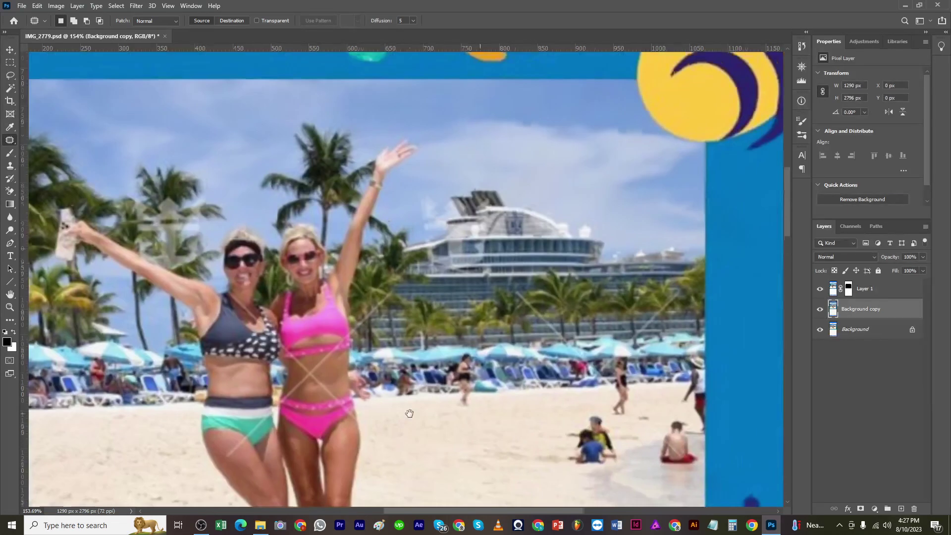
pyautogui.moveTo(577, 344); pyautogui.dragTo(611, 344)
pyautogui.moveTo(611, 343); pyautogui.dragTo(525, 339)
pyautogui.press('p')
pyautogui.click(657, 254)
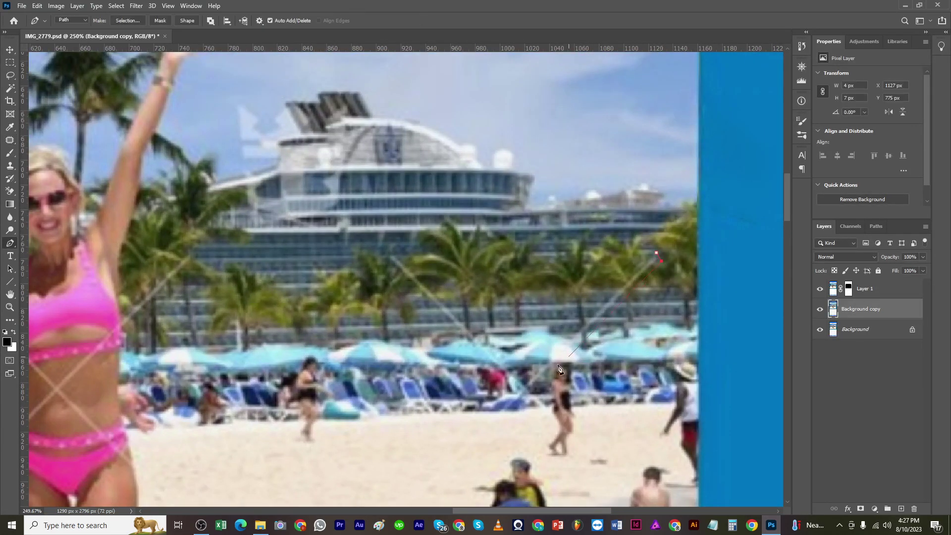
pyautogui.click(527, 383)
pyautogui.click(656, 253)
pyautogui.hotkey('ctrl', 'Return')
pyautogui.hotkey('shift', 'F5')
pyautogui.press('Return')
pyautogui.hotkey('ctrl', 'd')
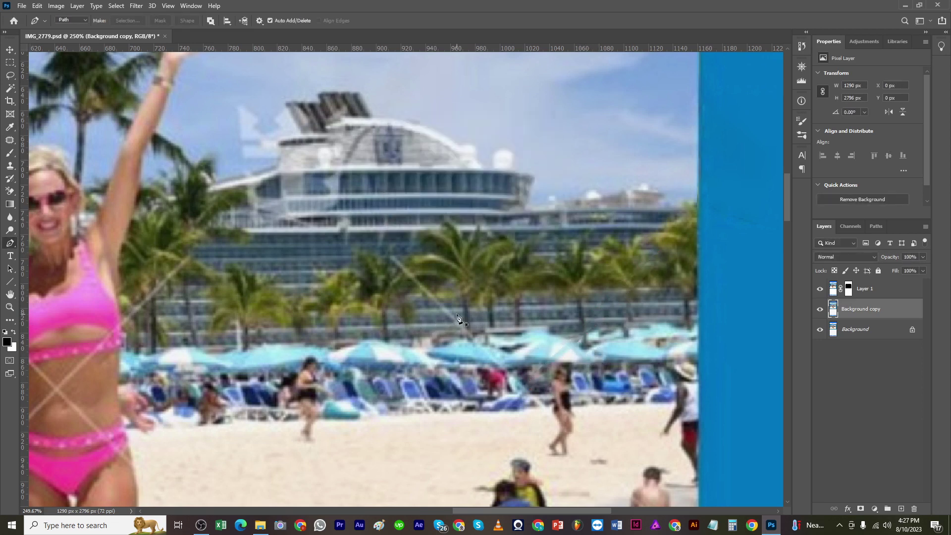
# Outline the diagonal watermark line from the ship's hull across the palms to the loungers, fill it as a selection, and deselect
pyautogui.click(385, 258)
pyautogui.click(510, 390)
pyautogui.click(525, 383)
pyautogui.click(399, 251)
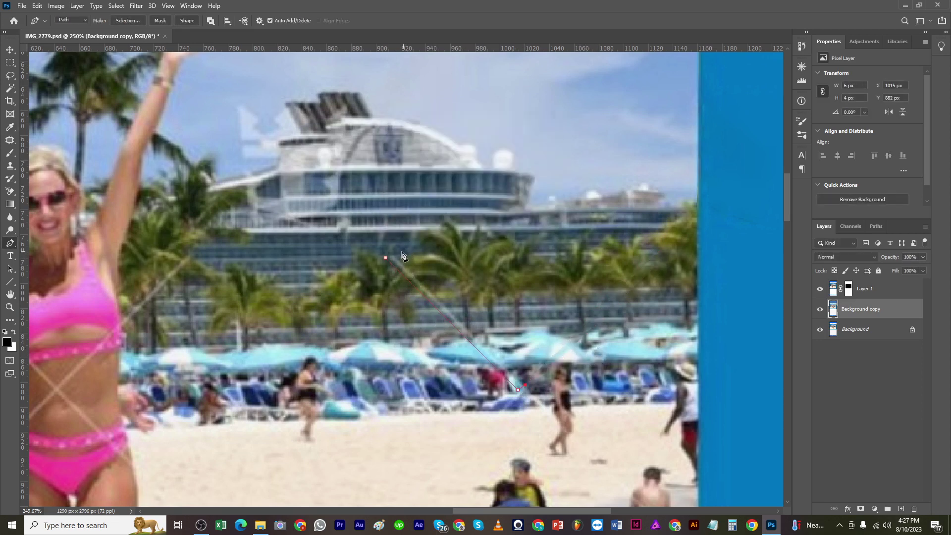
pyautogui.click(385, 259)
pyautogui.hotkey('ctrl', 'Return')
pyautogui.hotkey('shift', 'F5')
pyautogui.press('Return')
pyautogui.hotkey('ctrl', 'd')
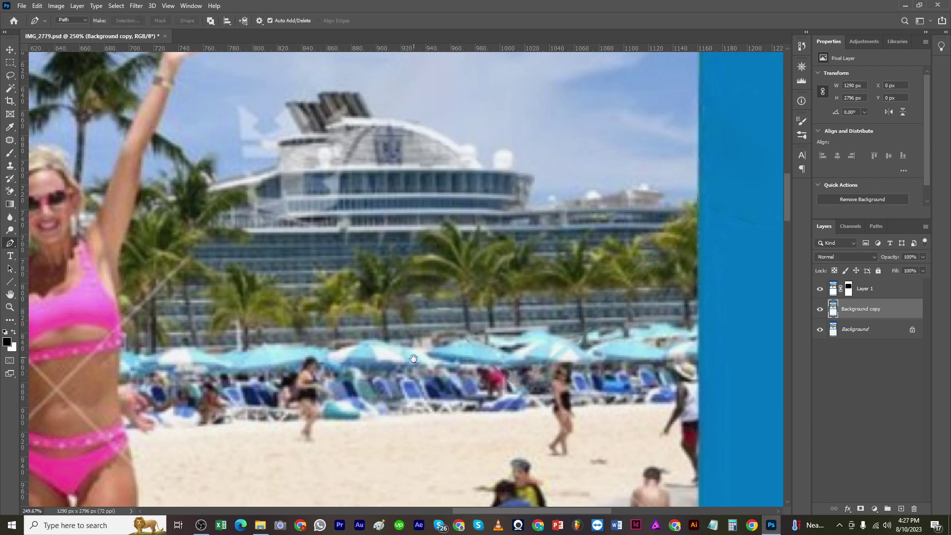
# Clone over the leftover watermark traces on the umbrellas and loungers below the ship, adjusting the Clone Stamp brush size
pyautogui.moveTo(445, 415); pyautogui.dragTo(487, 320)
pyautogui.press('s')
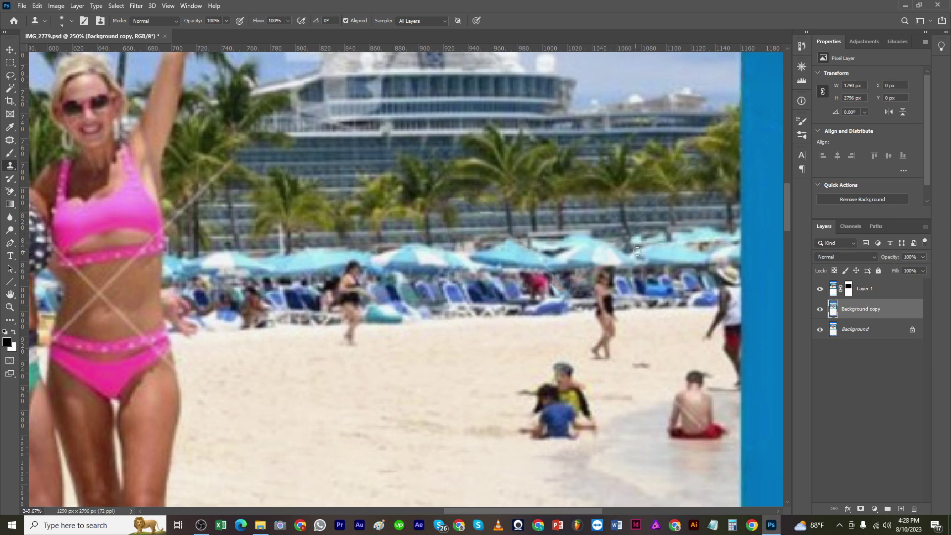
pyautogui.press(']')
pyautogui.press(']')
pyautogui.press(']')
pyautogui.press(']')
pyautogui.press('y')
pyautogui.hotkey('alt', 'y')
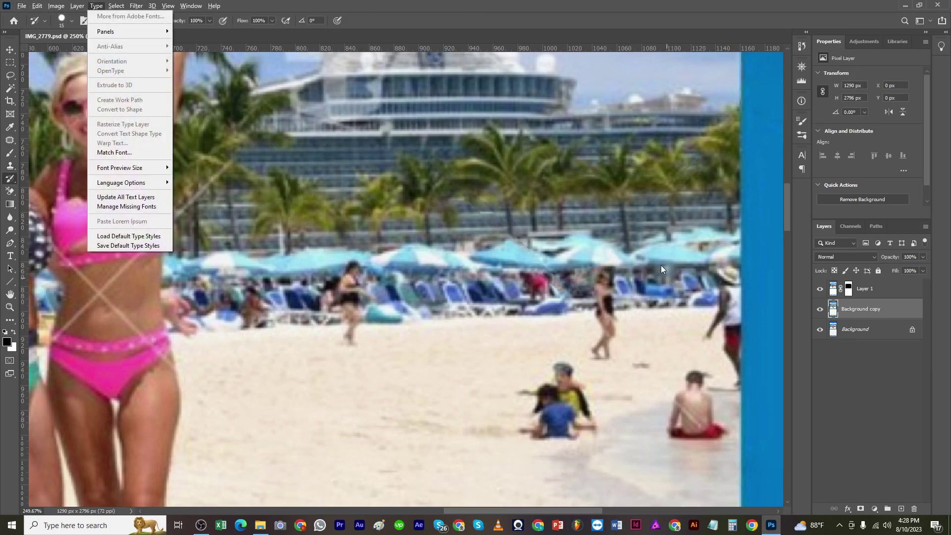
pyautogui.press('Escape')
# Patch out the watermark line on the back of the child seated at the water's edge, deselect, and save the file
pyautogui.press('s')
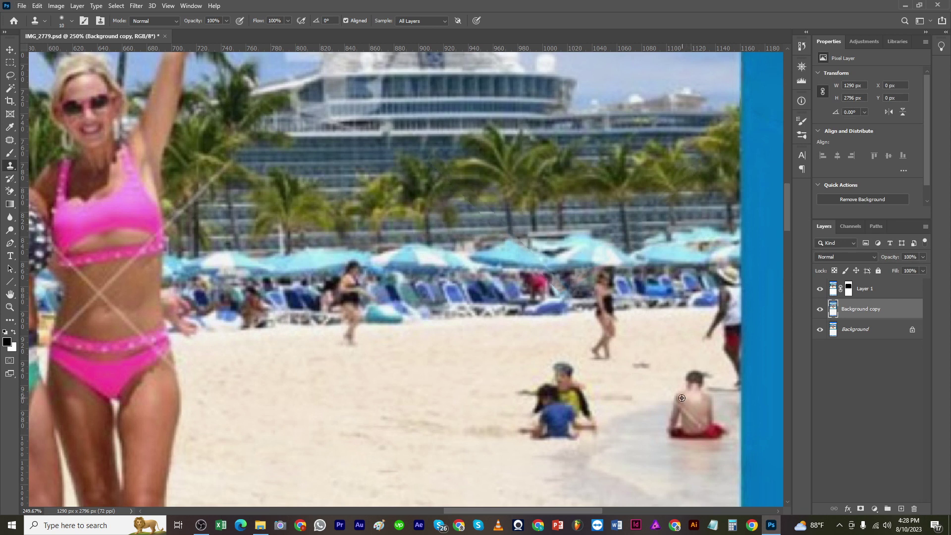
pyautogui.press(']')
pyautogui.press('j')
pyautogui.moveTo(681, 414); pyautogui.dragTo(686, 400)
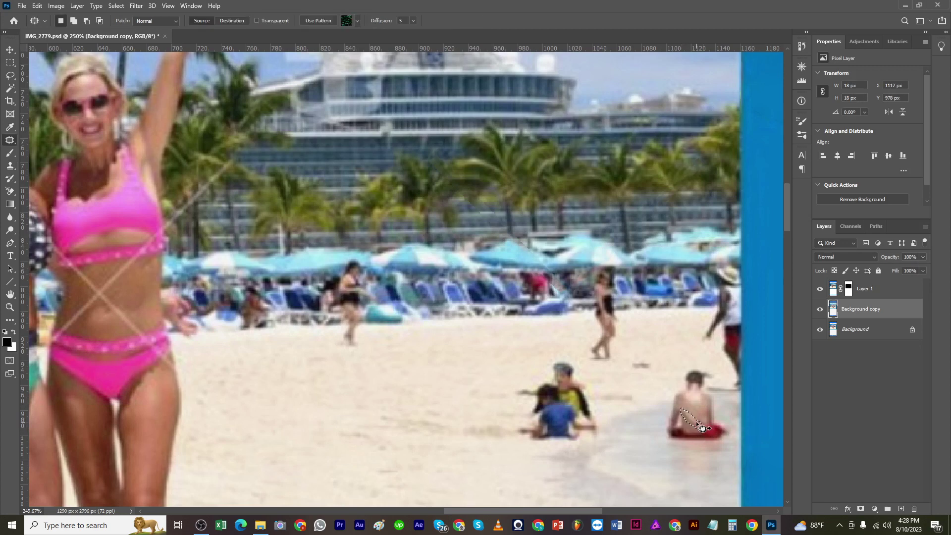
pyautogui.hotkey('ctrl', 'd')
pyautogui.scroll(-3, 643, 407)
pyautogui.scroll(3, 666, 406)
pyautogui.press('s')
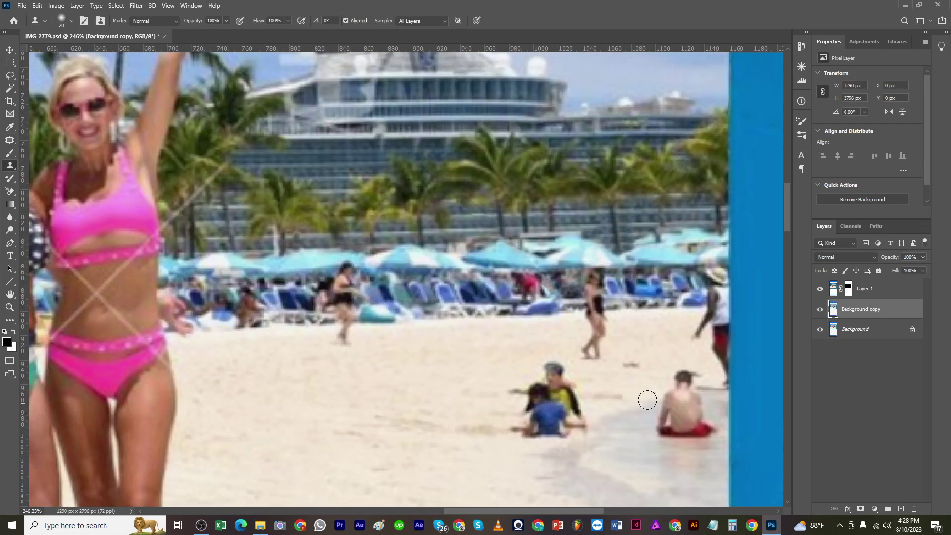
pyautogui.scroll(-5, 580, 377)
pyautogui.scroll(3, 446, 379)
pyautogui.hotkey('ctrl', 's')
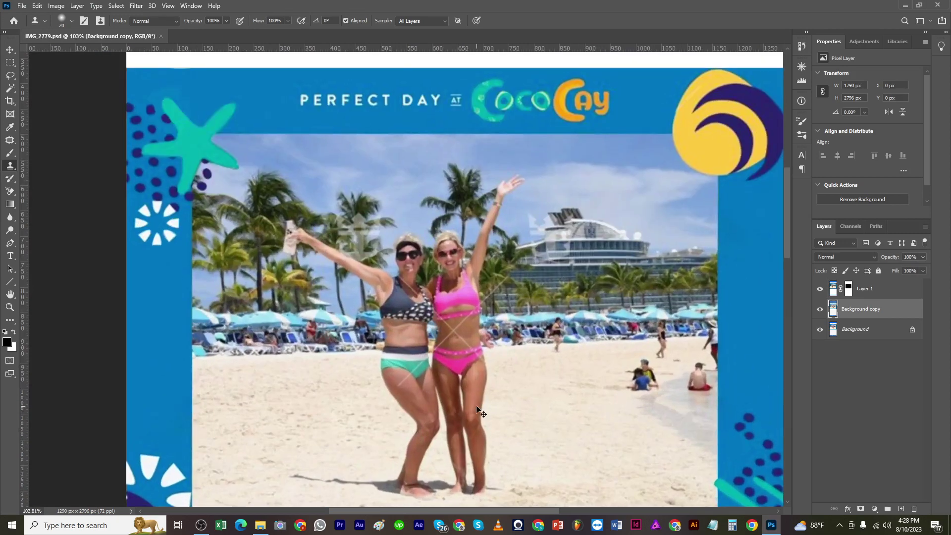
# Trace a closed pen path around the crossed watermark lines over both women's torsos, from the left woman's thigh to the palms beside the ship
pyautogui.scroll(1, 413, 355)
pyautogui.press('p')
pyautogui.scroll(4, 404, 381)
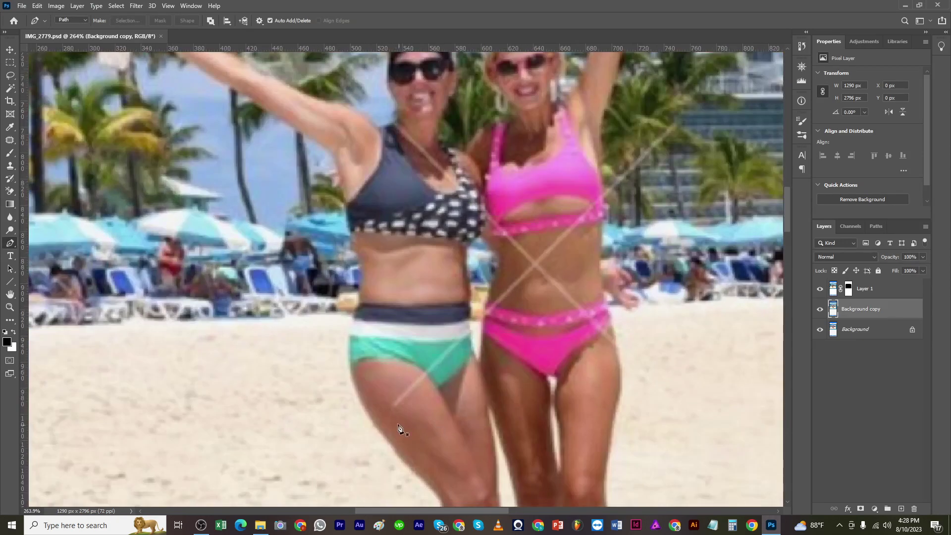
pyautogui.moveTo(386, 403); pyautogui.dragTo(392, 411)
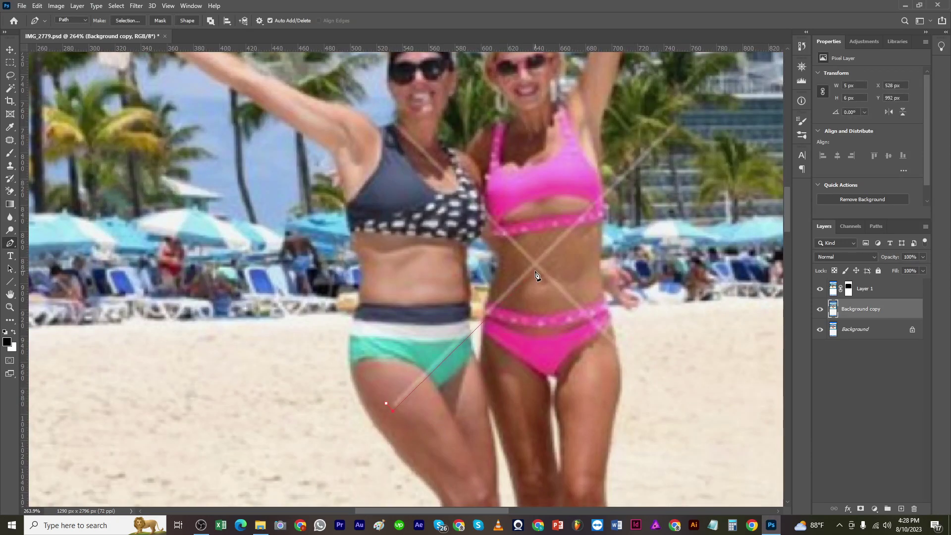
pyautogui.moveTo(615, 348); pyautogui.dragTo(542, 263)
pyautogui.moveTo(678, 128); pyautogui.dragTo(676, 119)
pyautogui.click(398, 120)
pyautogui.click(528, 264)
pyautogui.click(386, 404)
# Convert the path over the women's torsos to a selection, fill it to remove the crossed watermark lines, and deselect
pyautogui.hotkey('ctrl', 'Return')
pyautogui.hotkey('shift', 'F5')
pyautogui.press('Return')
pyautogui.hotkey('ctrl', 'd')
# Retouch the leftover line traces on the bare midriffs with the Clone Stamp at 45% opacity and a small brush
pyautogui.scroll(-6, 520, 456)
pyautogui.scroll(4, 515, 430)
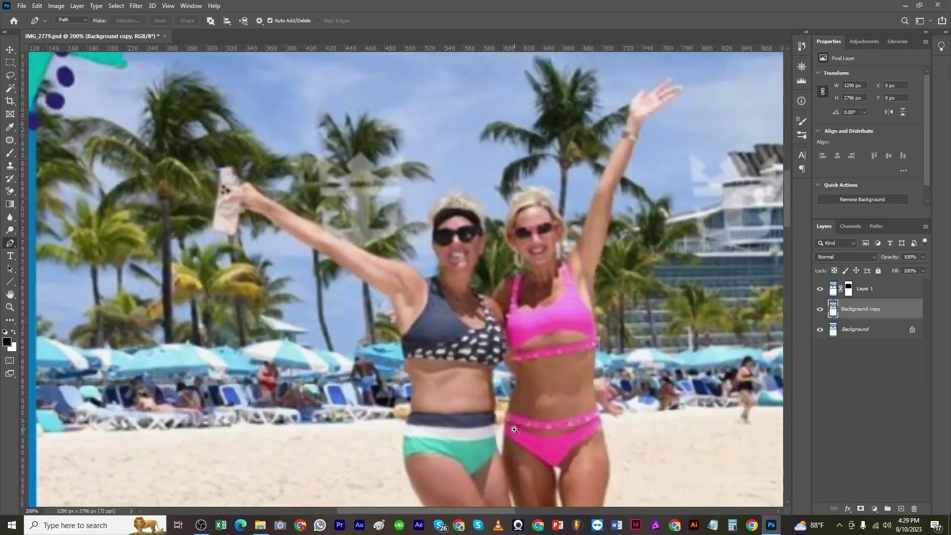
pyautogui.press('s')
pyautogui.scroll(3, 494, 229)
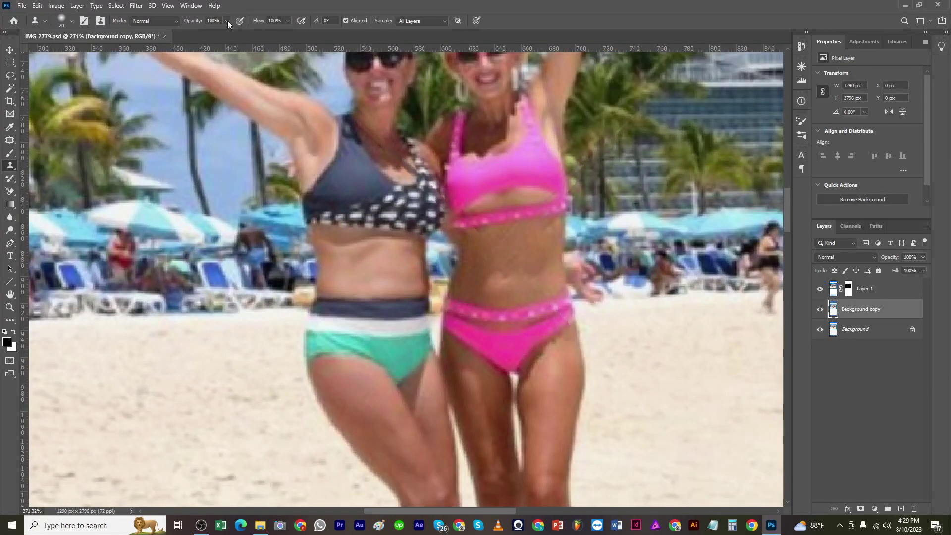
pyautogui.press('[')
pyautogui.keyDown('alt'); pyautogui.click(538, 245); pyautogui.keyUp('alt')
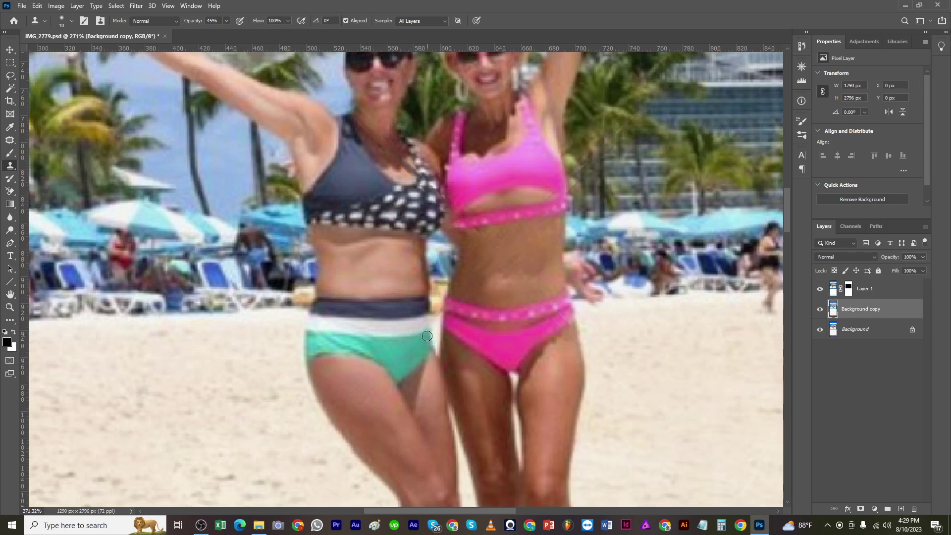
pyautogui.press(']')
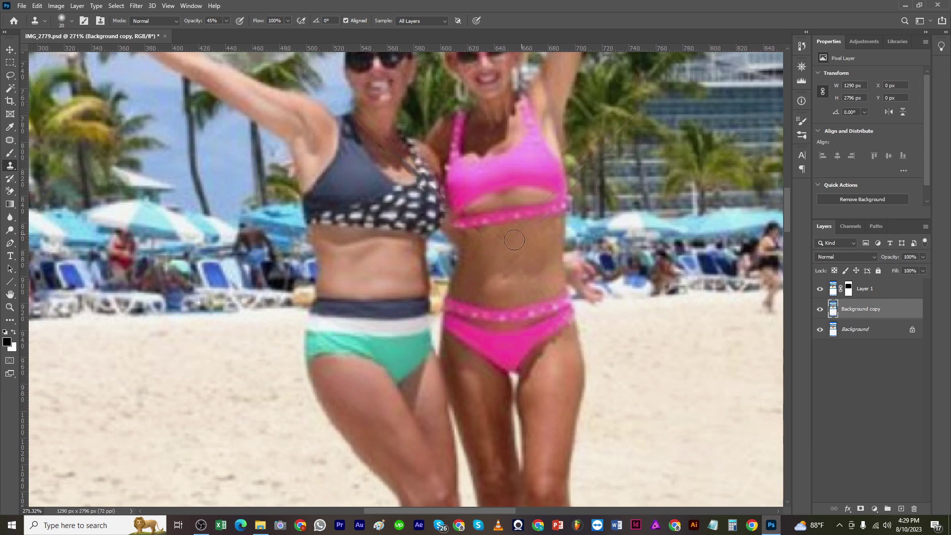
pyautogui.press('[')
pyautogui.press('[')
pyautogui.press('[')
# Clone clean skin over the outer waist edge of the woman in pink, just below her bikini top
pyautogui.scroll(-5, 607, 146)
pyautogui.moveTo(602, 171); pyautogui.dragTo(393, 257)
pyautogui.scroll(5, 353, 306)
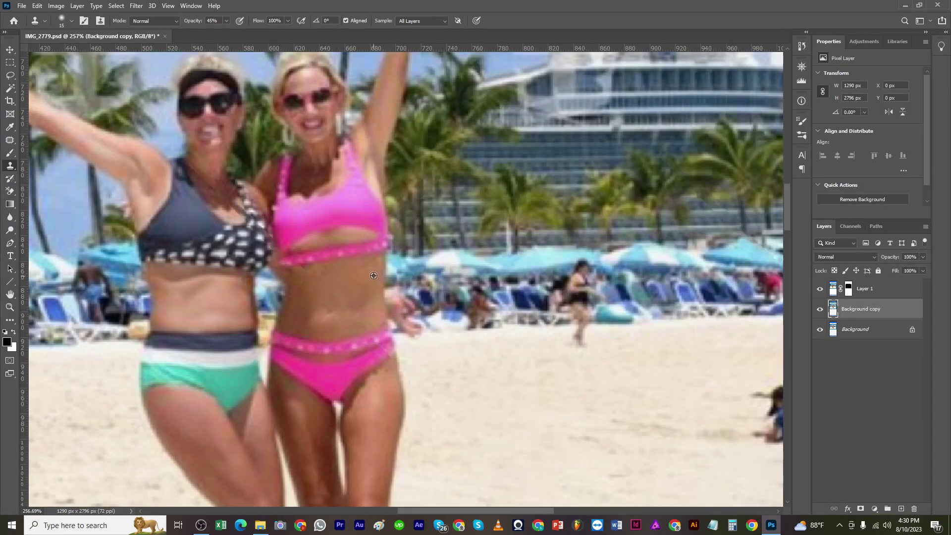
pyautogui.keyDown('alt'); pyautogui.click(300, 286); pyautogui.keyUp('alt')
pyautogui.moveTo(387, 286); pyautogui.dragTo(380, 287)
# Group Layer 1 with Background copy, expand the group, and toggle its visibility to compare before and after
pyautogui.keyDown('shift'); pyautogui.click(863, 291); pyautogui.keyUp('shift')
pyautogui.hotkey('ctrl', 'g')
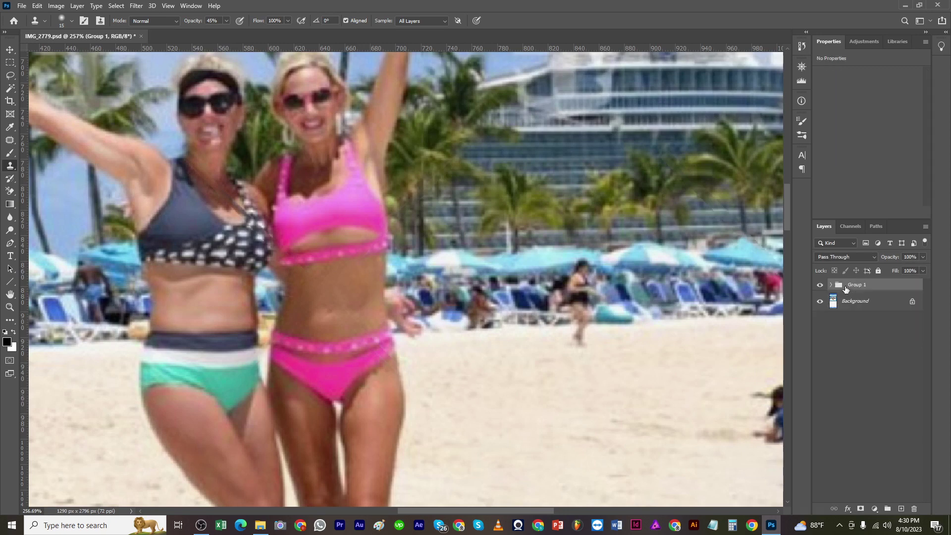
pyautogui.click(830, 286)
pyautogui.click(820, 288)
pyautogui.click(820, 288)
pyautogui.click(820, 288)
pyautogui.click(820, 288)
# Clone skin on Background copy over the leftover traces along the dark-topped woman's neckline, using a smaller brush at 76% opacity
pyautogui.scroll(5, 229, 208)
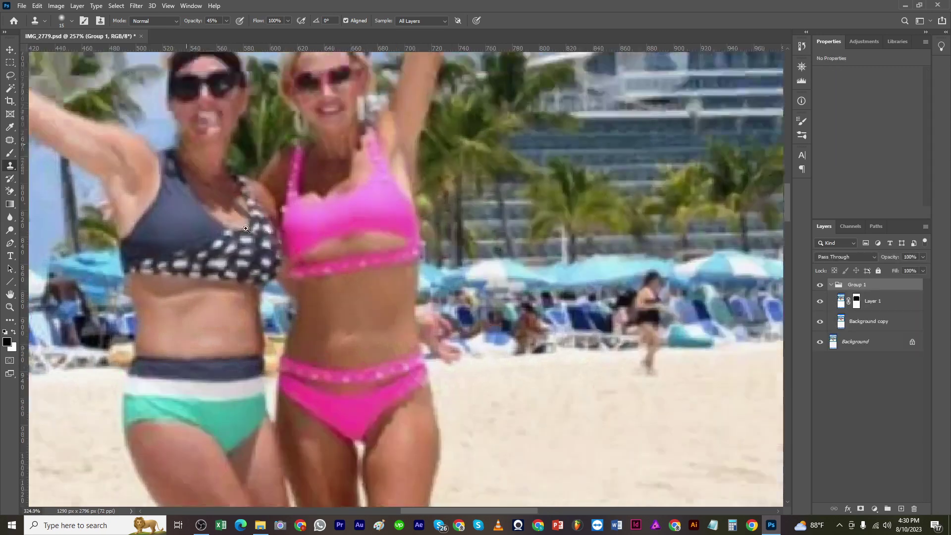
pyautogui.click(244, 218)
pyautogui.click(466, 205)
pyautogui.click(844, 322)
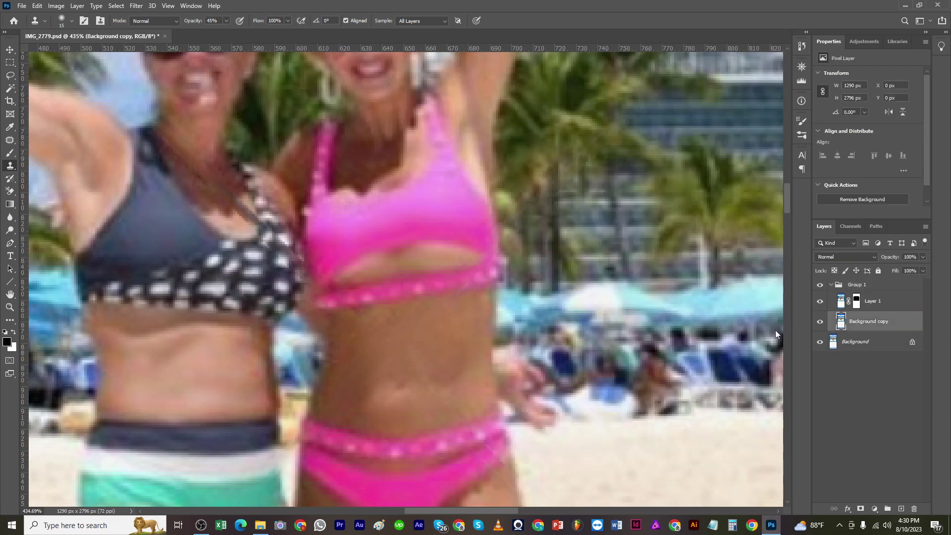
pyautogui.keyDown('alt'); pyautogui.click(238, 223); pyautogui.keyUp('alt')
pyautogui.press('[')
pyautogui.press('[')
pyautogui.press('[')
pyautogui.keyDown('alt'); pyautogui.click(243, 217); pyautogui.keyUp('alt')
pyautogui.click(244, 213)
pyautogui.keyDown('alt'); pyautogui.click(241, 220); pyautogui.keyUp('alt')
pyautogui.moveTo(240, 203)
pyautogui.mouseDown()
pyautogui.moveTo(251, 221)
pyautogui.moveTo(231, 204)
pyautogui.mouseUp()
pyautogui.keyDown('alt'); pyautogui.click(233, 213); pyautogui.keyUp('alt')
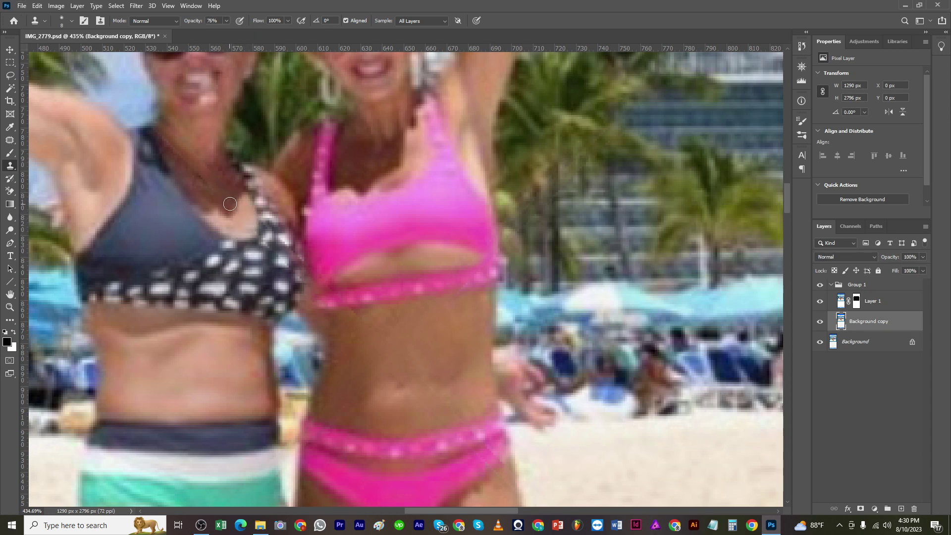
# Lower the Clone Stamp opacity to 31% and blend the skin across the dark-topped woman's upper chest
pyautogui.keyDown('alt'); pyautogui.click(202, 175); pyautogui.keyUp('alt')
pyautogui.moveTo(216, 34); pyautogui.dragTo(206, 33)
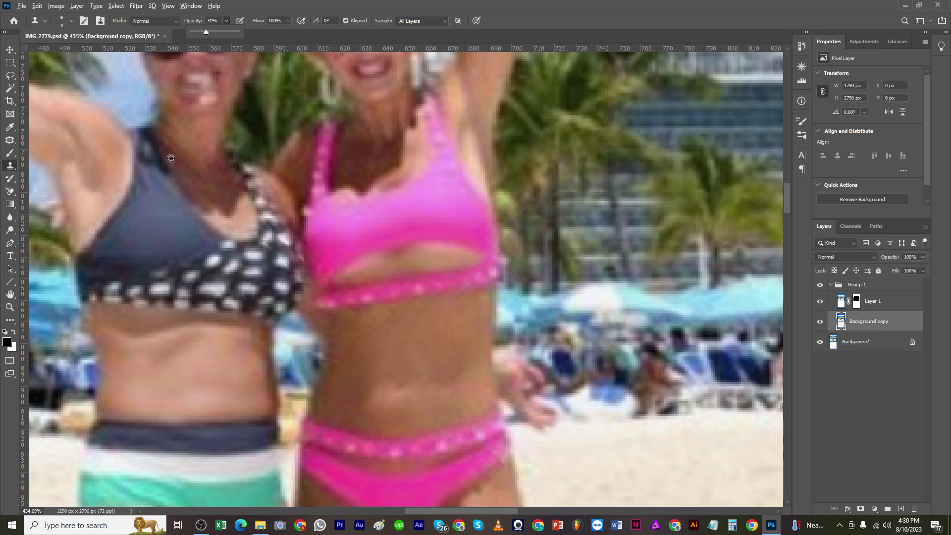
pyautogui.moveTo(197, 178)
pyautogui.mouseDown()
pyautogui.moveTo(210, 152)
pyautogui.moveTo(230, 188)
pyautogui.mouseUp()
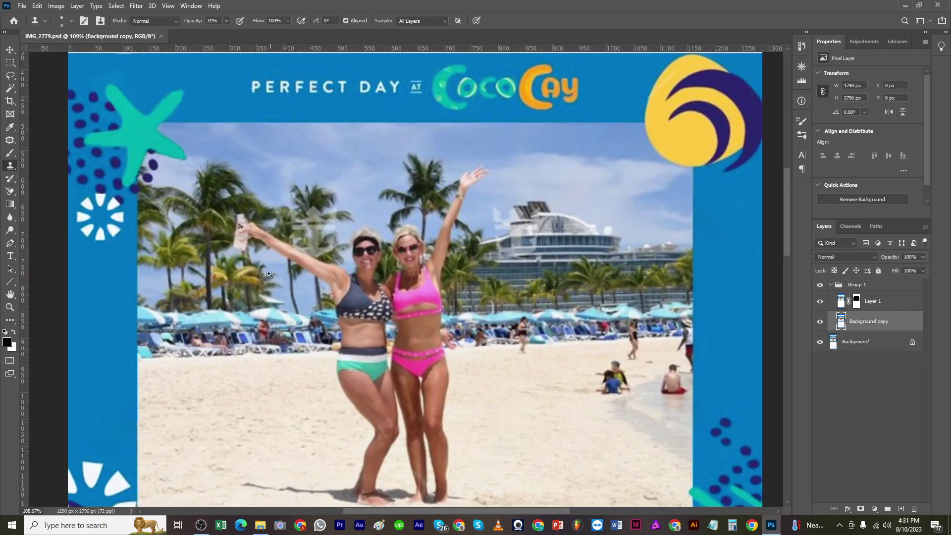
# Add a Brightness/Contrast adjustment above Background copy with brightness -56, invert its mask to black, and ready a white brush
pyautogui.scroll(5, 268, 274)
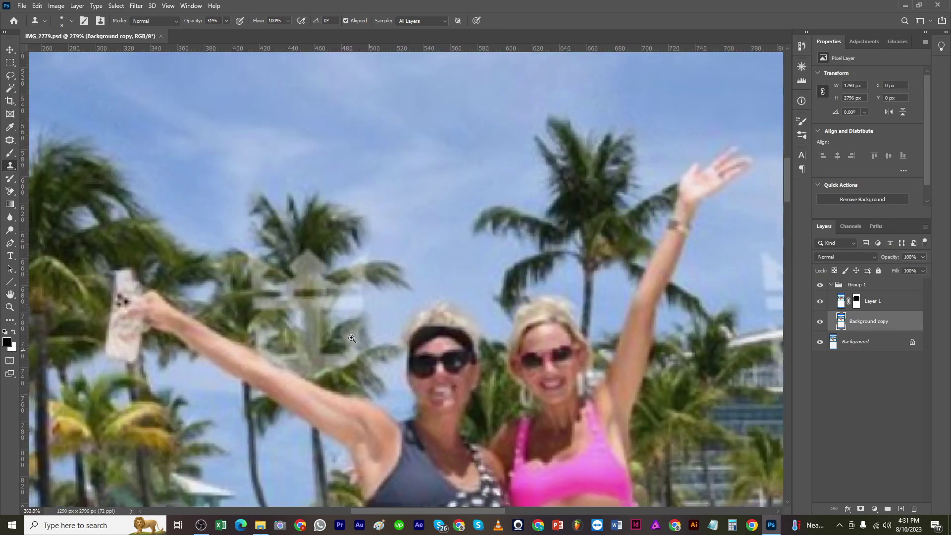
pyautogui.scroll(-1, 351, 338)
pyautogui.click(874, 508)
pyautogui.click(886, 356)
pyautogui.moveTo(867, 102); pyautogui.dragTo(848, 106)
pyautogui.hotkey('ctrl', 'i')
pyautogui.press('b')
pyautogui.press('x')
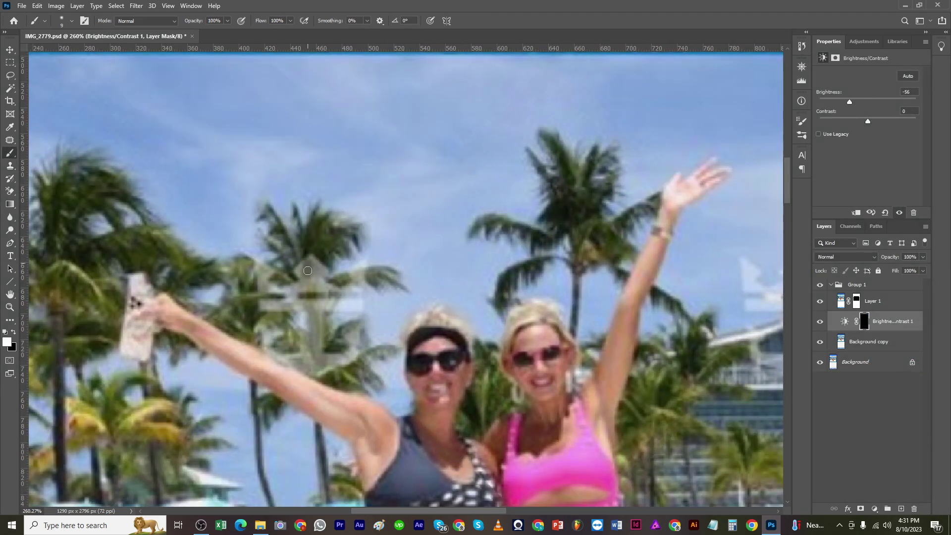
# Paint the mask white over the anchor emblem on the palms, and set the adjustment's brightness to -78 and contrast to 100
pyautogui.moveTo(307, 271)
pyautogui.mouseDown()
pyautogui.moveTo(317, 263)
pyautogui.moveTo(322, 280)
pyautogui.moveTo(300, 270)
pyautogui.mouseUp()
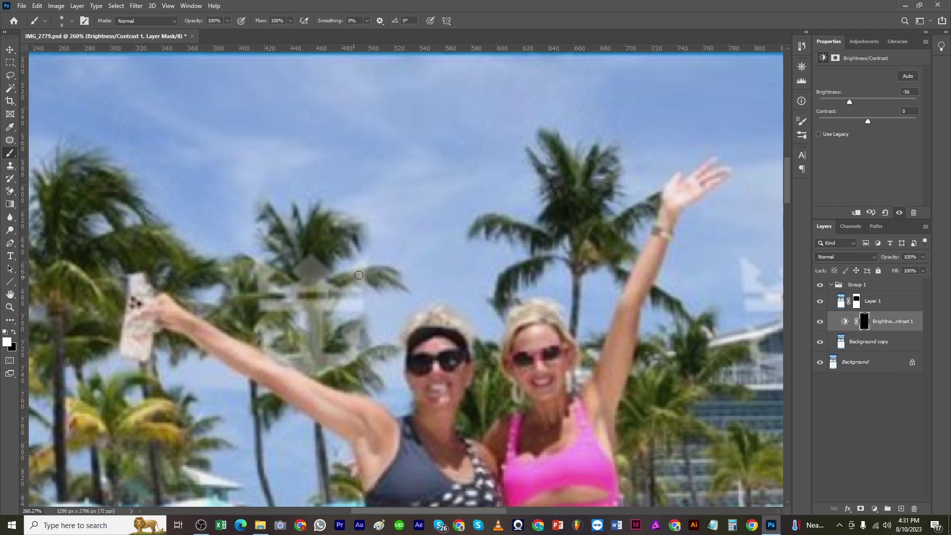
pyautogui.moveTo(358, 275)
pyautogui.mouseDown()
pyautogui.moveTo(259, 282)
pyautogui.moveTo(257, 300)
pyautogui.moveTo(278, 299)
pyautogui.moveTo(259, 309)
pyautogui.moveTo(312, 312)
pyautogui.moveTo(319, 370)
pyautogui.moveTo(330, 354)
pyautogui.moveTo(352, 354)
pyautogui.moveTo(355, 338)
pyautogui.moveTo(308, 302)
pyautogui.moveTo(326, 300)
pyautogui.moveTo(291, 312)
pyautogui.moveTo(266, 305)
pyautogui.mouseUp()
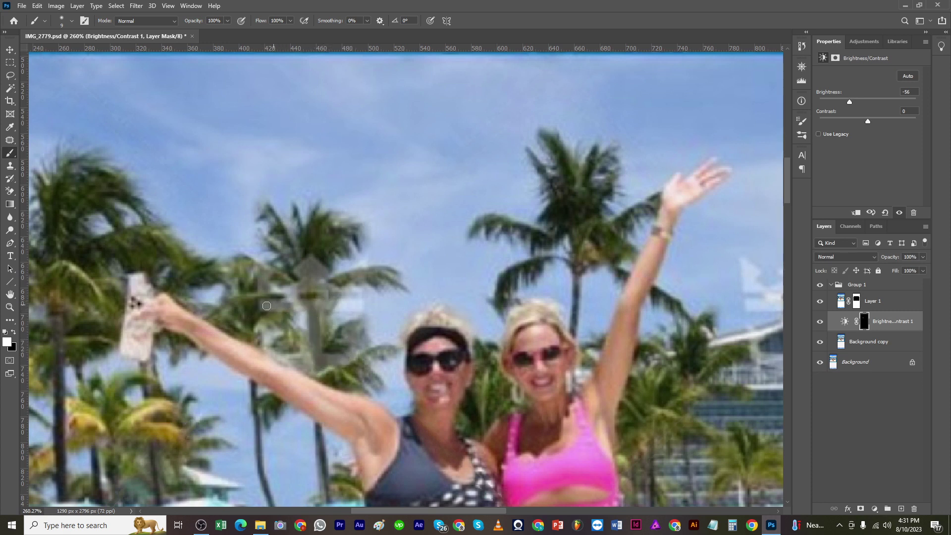
pyautogui.moveTo(279, 357)
pyautogui.mouseDown()
pyautogui.moveTo(309, 353)
pyautogui.moveTo(311, 366)
pyautogui.mouseUp()
pyautogui.moveTo(335, 286); pyautogui.dragTo(305, 289)
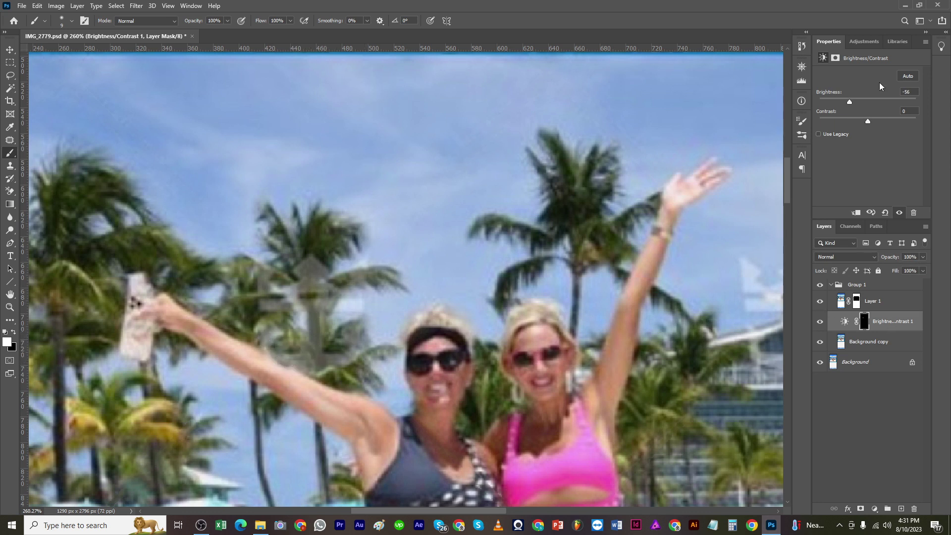
pyautogui.moveTo(849, 101); pyautogui.dragTo(940, 124)
pyautogui.scroll(-3, 749, 358)
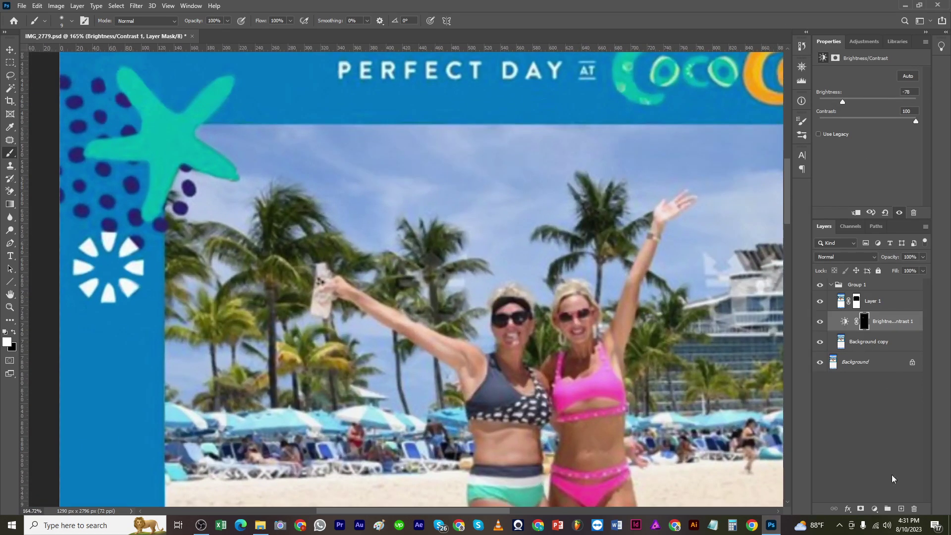
# Create a layer above the adjustment and clone palm foliage over the emblem's top, raising the Clone Stamp opacity to 50%
pyautogui.click(901, 508)
pyautogui.press('s')
pyautogui.scroll(3, 445, 265)
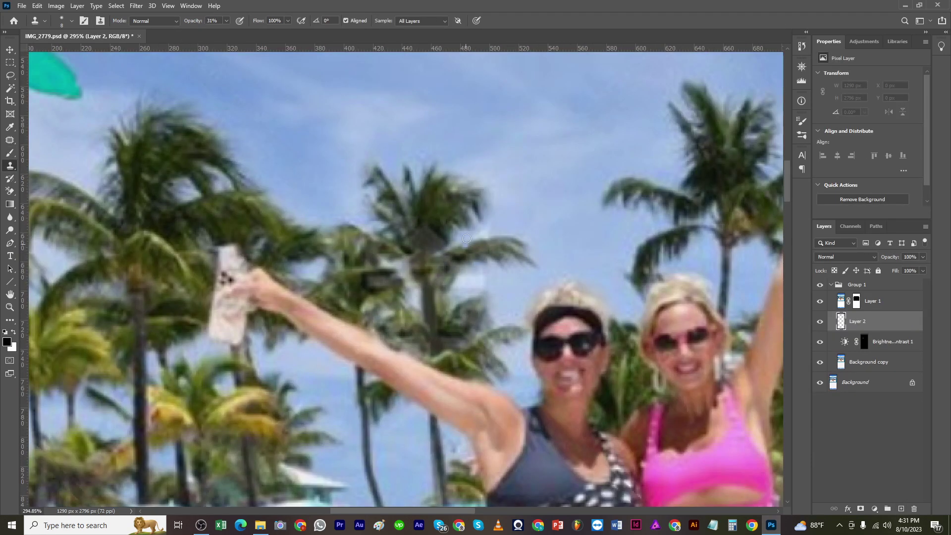
pyautogui.click(436, 209)
pyautogui.press(']')
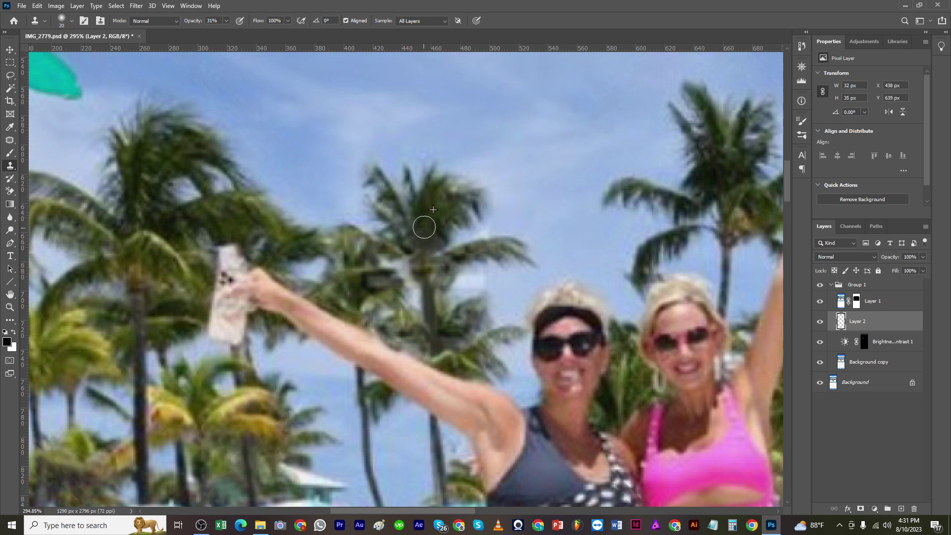
pyautogui.click(226, 20)
pyautogui.keyDown('alt'); pyautogui.click(442, 228); pyautogui.keyUp('alt')
pyautogui.click(433, 238)
pyautogui.click(411, 237)
# Clone neighbouring fronds over the emblem's crossbar remnants on the palm between the phone and the emblem's trunk, using a smaller brush
pyautogui.keyDown('alt'); pyautogui.click(347, 283); pyautogui.keyUp('alt')
pyautogui.click(368, 282)
pyautogui.press('[')
pyautogui.click(347, 279)
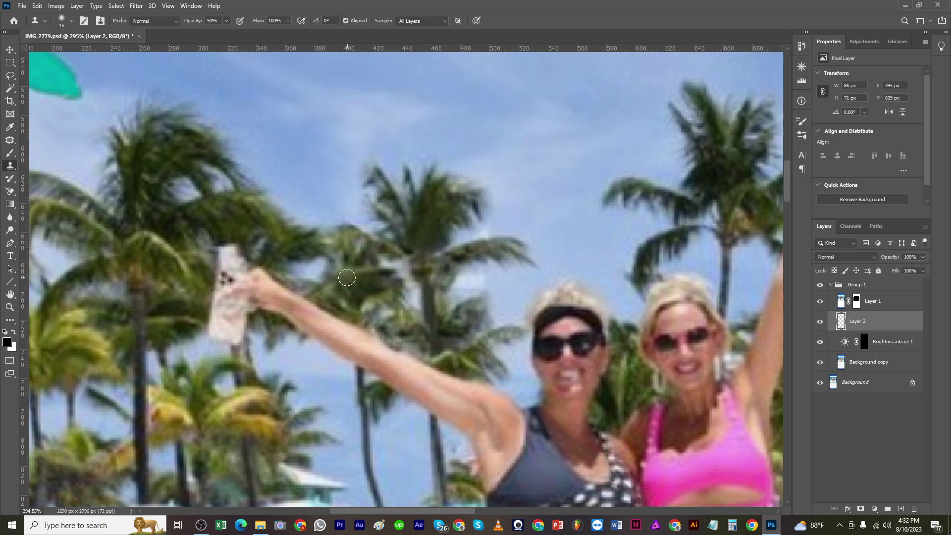
pyautogui.keyDown('alt'); pyautogui.click(365, 286); pyautogui.keyUp('alt')
pyautogui.click(385, 276)
pyautogui.keyDown('alt'); pyautogui.click(349, 292); pyautogui.keyUp('alt')
pyautogui.click(376, 286)
# Clone over the emblem's lower fronds and the pale sky patch between the palm and the dark-topped woman's head
pyautogui.keyDown('alt'); pyautogui.click(446, 350); pyautogui.keyUp('alt')
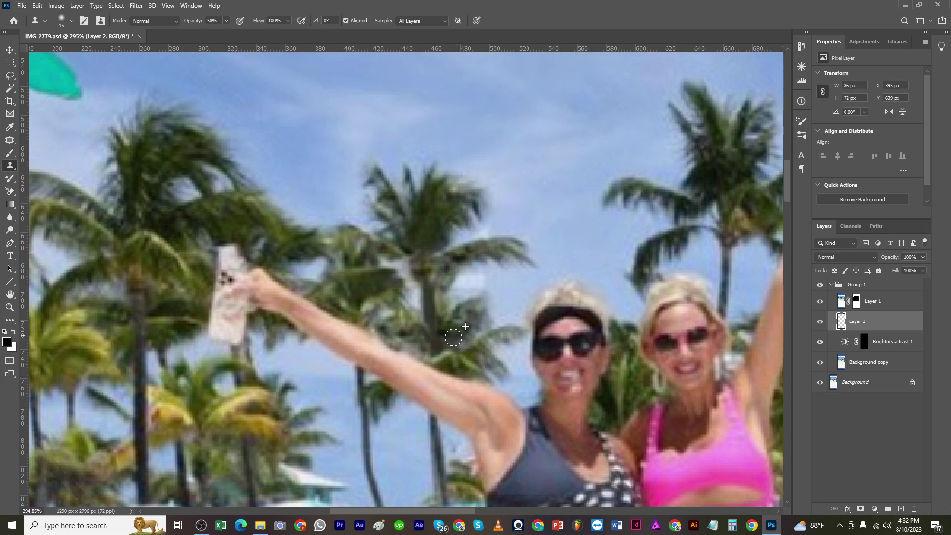
pyautogui.click(452, 337)
pyautogui.keyDown('alt'); pyautogui.click(459, 329); pyautogui.keyUp('alt')
pyautogui.click(435, 340)
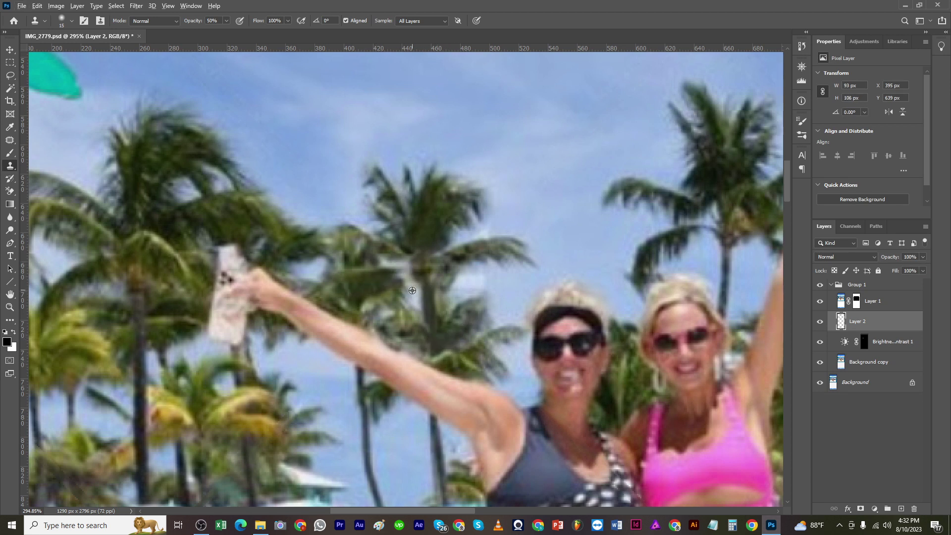
pyautogui.keyDown('alt'); pyautogui.click(497, 276); pyautogui.keyUp('alt')
pyautogui.moveTo(483, 273); pyautogui.dragTo(462, 279)
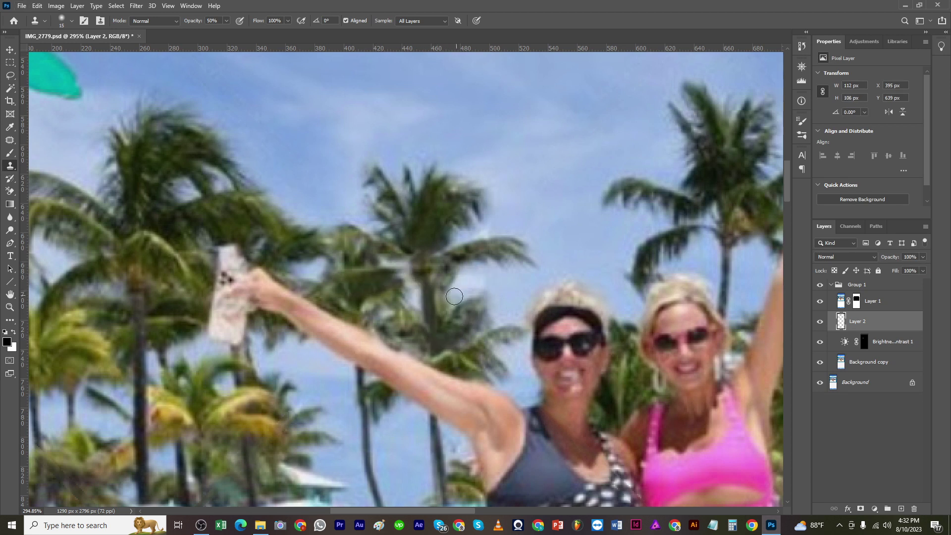
# Clone foliage and sky over the remaining emblem curve above the raised arm and beside the palm trunk
pyautogui.keyDown('alt'); pyautogui.click(444, 361); pyautogui.keyUp('alt')
pyautogui.moveTo(414, 349); pyautogui.dragTo(376, 329)
pyautogui.keyDown('alt'); pyautogui.click(397, 330); pyautogui.keyUp('alt')
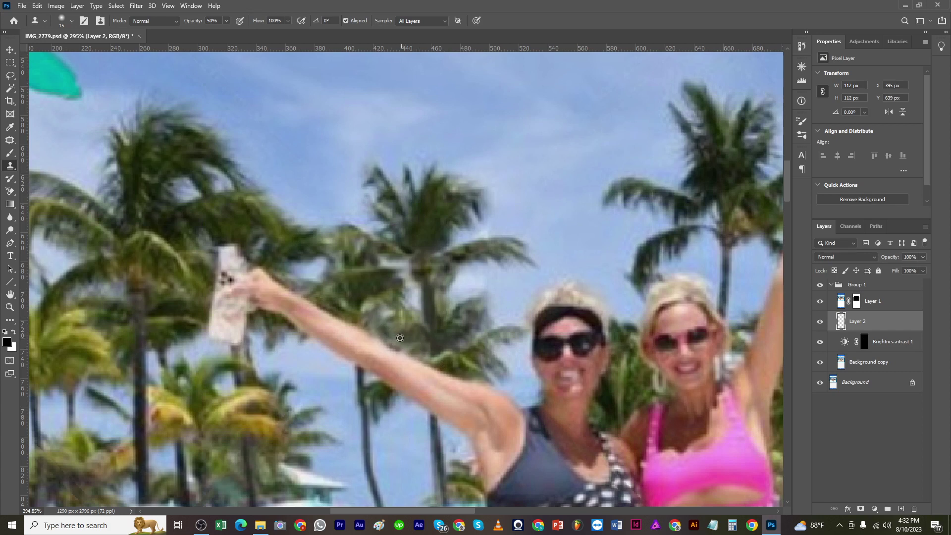
pyautogui.keyDown('alt'); pyautogui.click(433, 347); pyautogui.keyUp('alt')
pyautogui.moveTo(452, 337)
pyautogui.mouseDown()
pyautogui.moveTo(482, 320)
pyautogui.moveTo(468, 314)
pyautogui.moveTo(479, 306)
pyautogui.moveTo(473, 292)
pyautogui.mouseUp()
pyautogui.keyDown('alt'); pyautogui.click(480, 346); pyautogui.keyUp('alt')
pyautogui.keyDown('alt'); pyautogui.click(460, 334); pyautogui.keyUp('alt')
pyautogui.keyDown('alt'); pyautogui.click(460, 317); pyautogui.keyUp('alt')
pyautogui.keyDown('alt'); pyautogui.click(464, 287); pyautogui.keyUp('alt')
pyautogui.keyDown('alt'); pyautogui.click(469, 278); pyautogui.keyUp('alt')
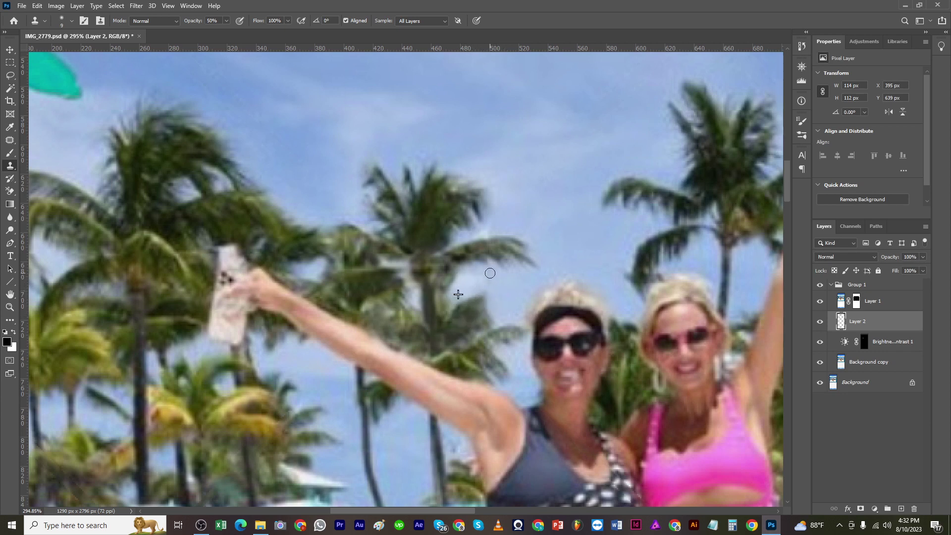
# Clone over the palm's trunk and crown centre with a 15 px brush, touch up above the arm, and save the file
pyautogui.press(']')
pyautogui.press(']')
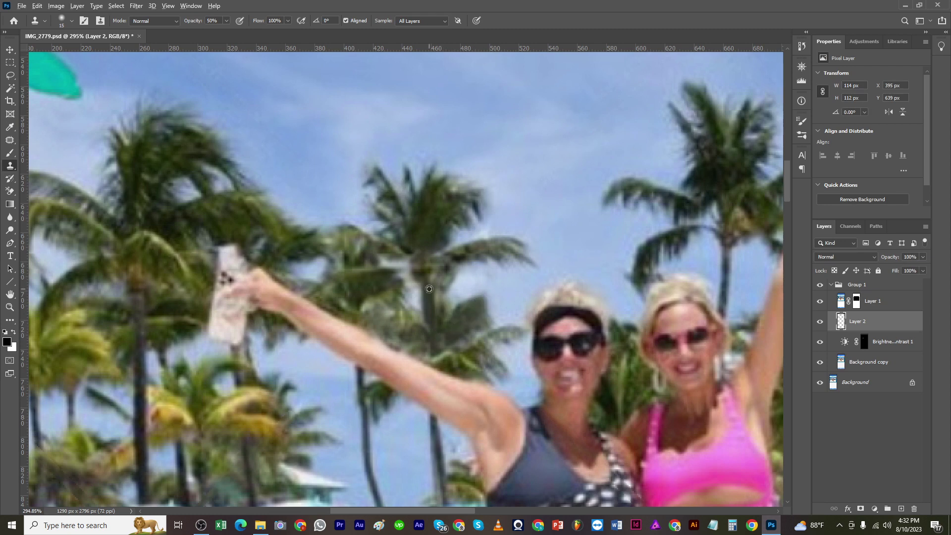
pyautogui.moveTo(429, 288)
pyautogui.mouseDown()
pyautogui.moveTo(390, 209)
pyautogui.moveTo(416, 232)
pyautogui.moveTo(418, 248)
pyautogui.mouseUp()
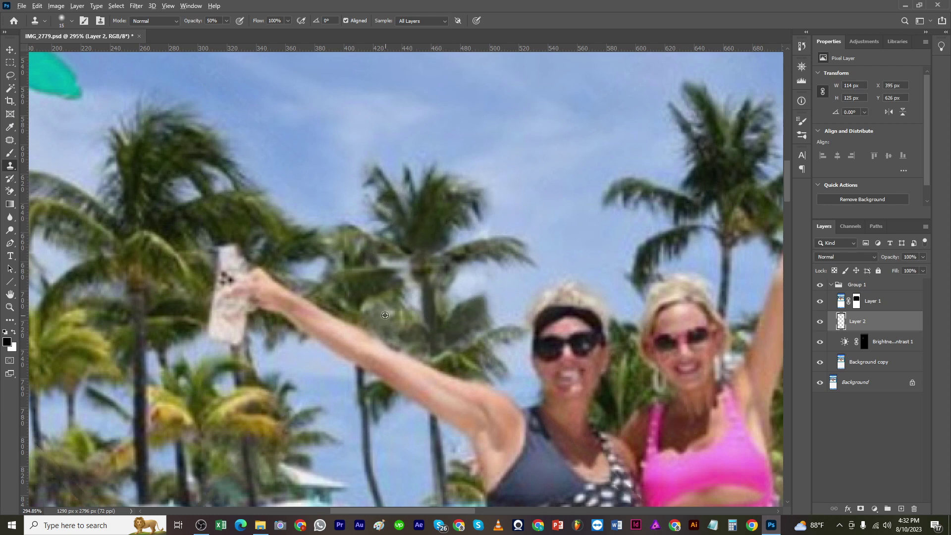
pyautogui.scroll(-1, 425, 342)
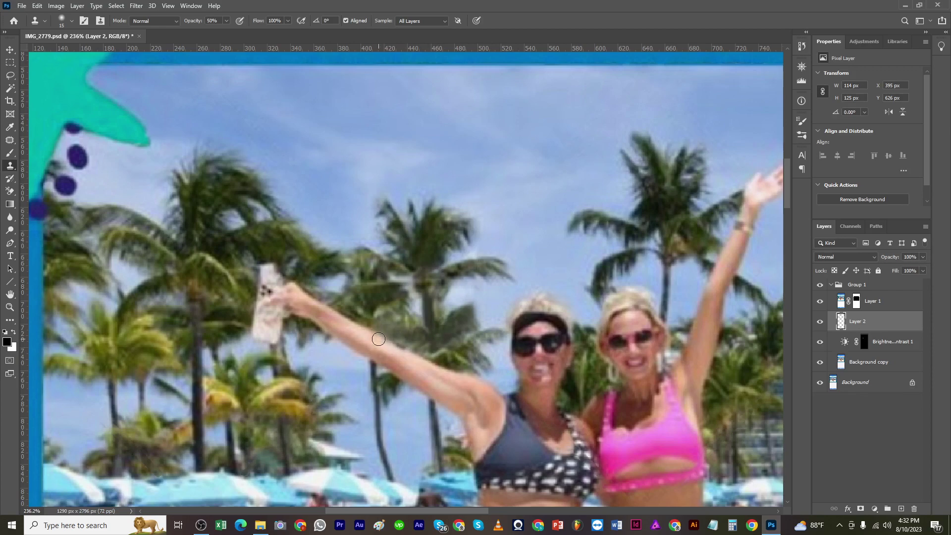
pyautogui.moveTo(402, 359); pyautogui.dragTo(367, 350)
pyautogui.hotkey('ctrl', 's')
pyautogui.moveTo(422, 395); pyautogui.dragTo(298, 370)
pyautogui.moveTo(457, 315); pyautogui.dragTo(473, 336)
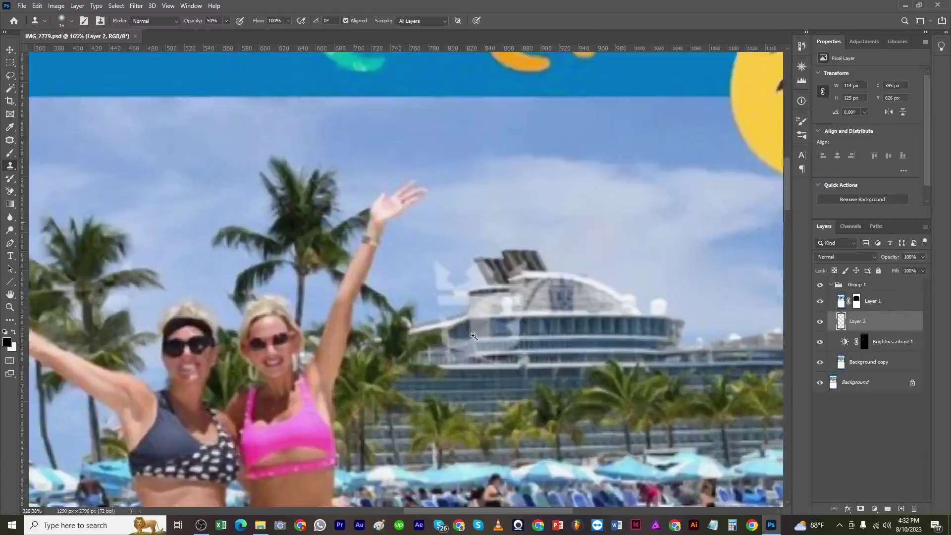
pyautogui.scroll(-3, 473, 337)
pyautogui.press('v')
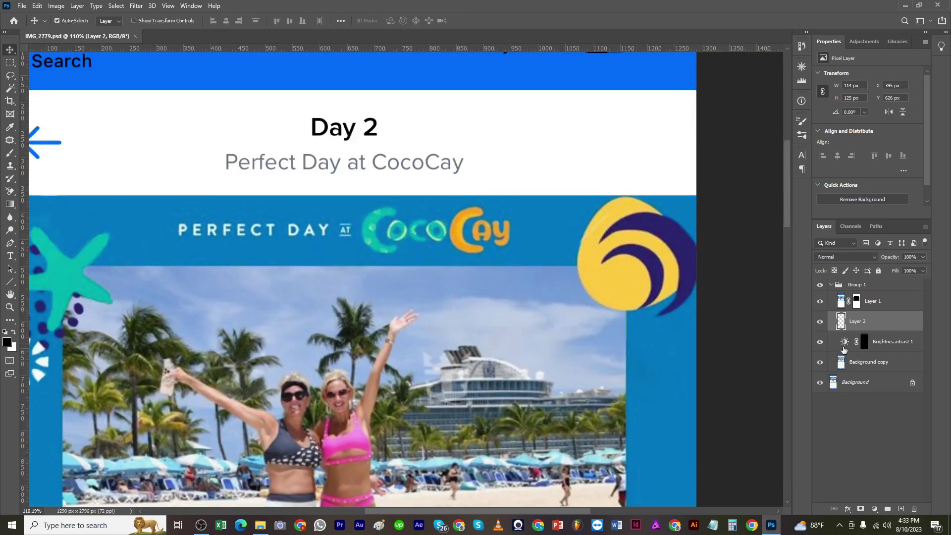
pyautogui.moveTo(843, 305); pyautogui.dragTo(901, 508)
pyautogui.hotkey('ctrl', 'z')
# Copy a rectangular area of Layer 1 around the cruise ship, from the raised hand to the photo's edge, onto a new layer
pyautogui.click(855, 303)
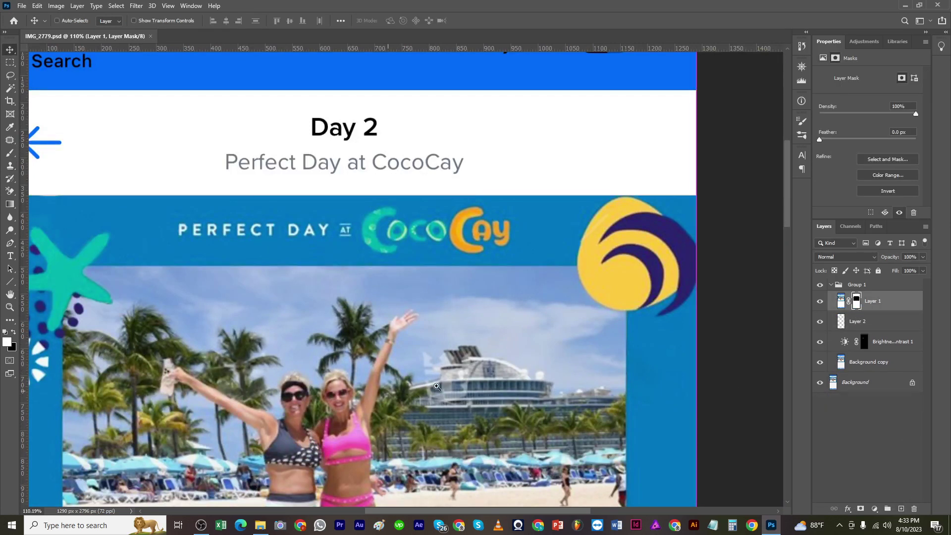
pyautogui.click(880, 303)
pyautogui.press('m')
pyautogui.moveTo(307, 280); pyautogui.dragTo(633, 482)
pyautogui.hotkey('ctrl', 'j')
pyautogui.scroll(3, 451, 297)
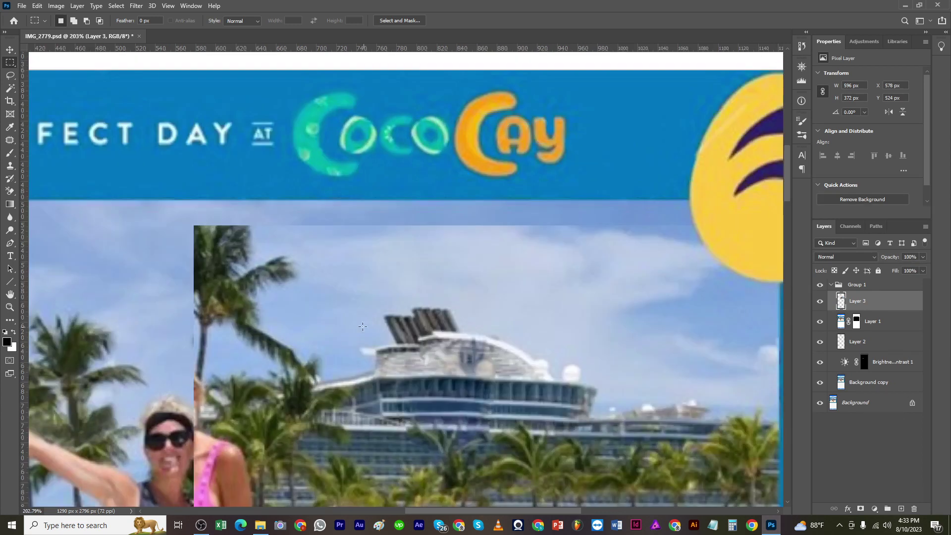
# Mask the copied ship layer to a rectangle around the ship's funnels and front decks, and lower its opacity to 48%
pyautogui.moveTo(290, 263); pyautogui.dragTo(493, 428)
pyautogui.click(861, 506)
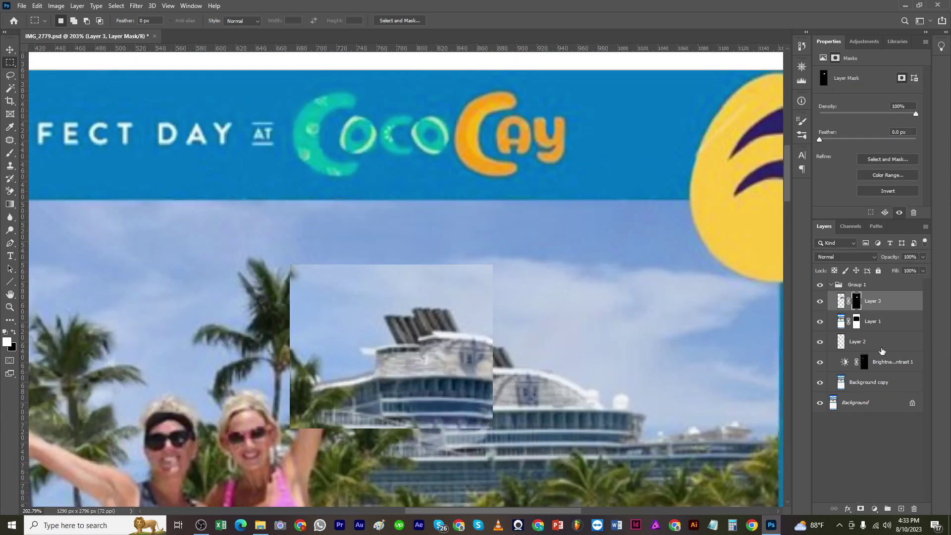
pyautogui.moveTo(909, 268); pyautogui.dragTo(898, 268)
# Move the semi-transparent ship copy on Layer 3 over the original ship, to X 640 px and Y 563 px
pyautogui.hotkey('ctrl', 't')
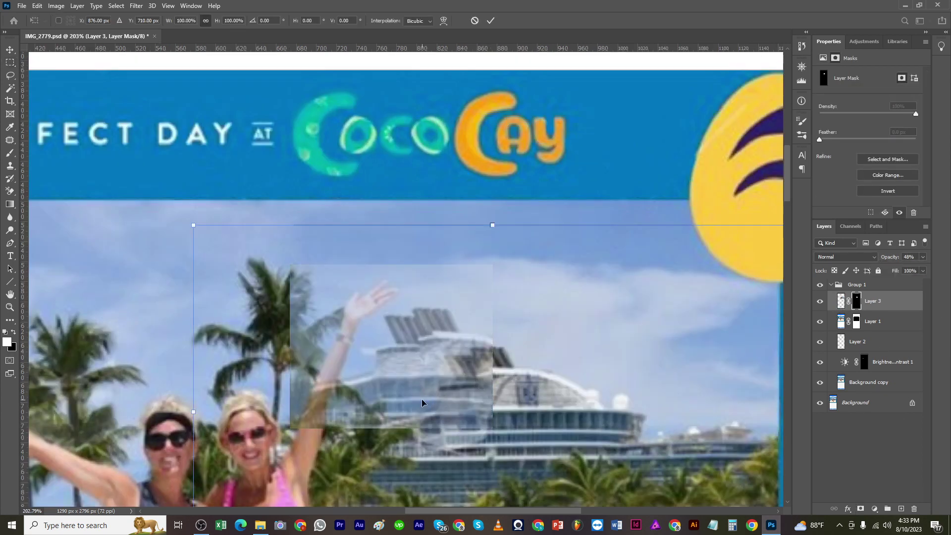
pyautogui.click(475, 21)
pyautogui.click(841, 301)
pyautogui.press('v')
pyautogui.moveTo(298, 405); pyautogui.dragTo(359, 425)
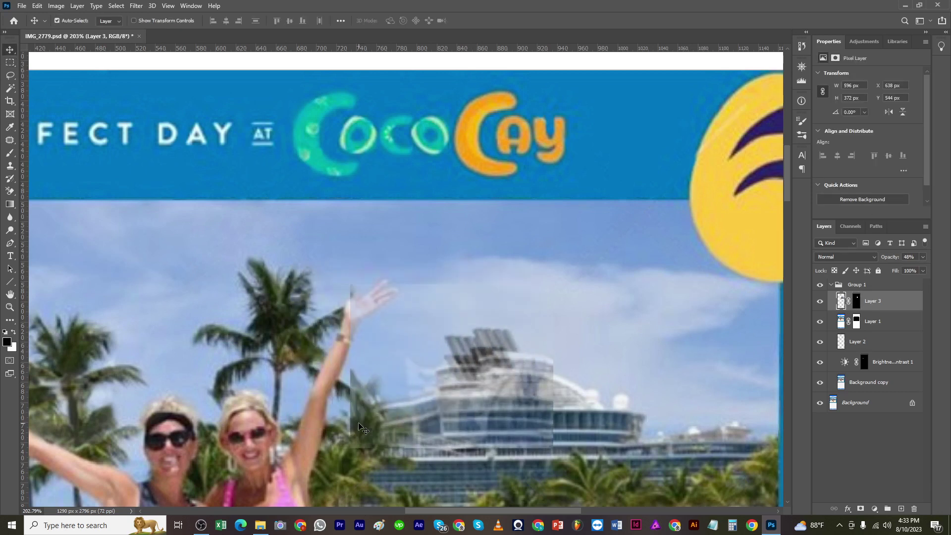
pyautogui.hotkey('shift', 'Down')
pyautogui.hotkey('shift', 'Down')
pyautogui.press('Down')
pyautogui.press('Right')
pyautogui.press('Right')
pyautogui.press('Right')
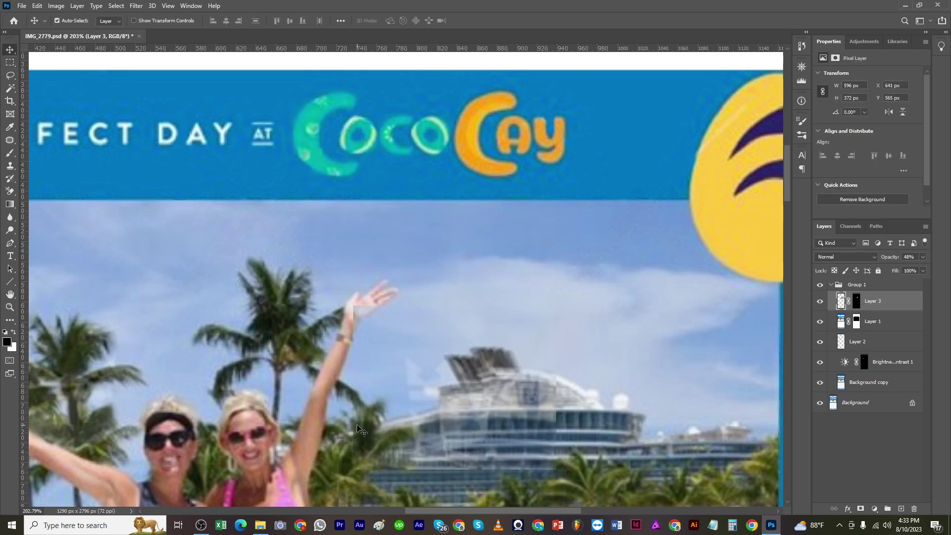
pyautogui.press('Left')
pyautogui.press('Left')
pyautogui.press('Up')
pyautogui.press('Up')
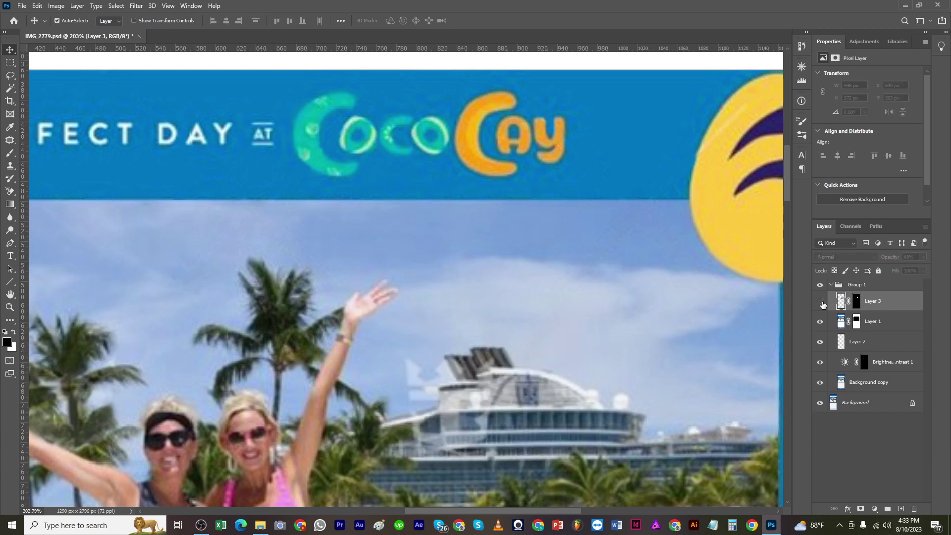
pyautogui.hotkey('ctrl', 't')
pyautogui.scroll(-2, 482, 328)
pyautogui.moveTo(482, 328); pyautogui.dragTo(421, 212)
pyautogui.click(475, 22)
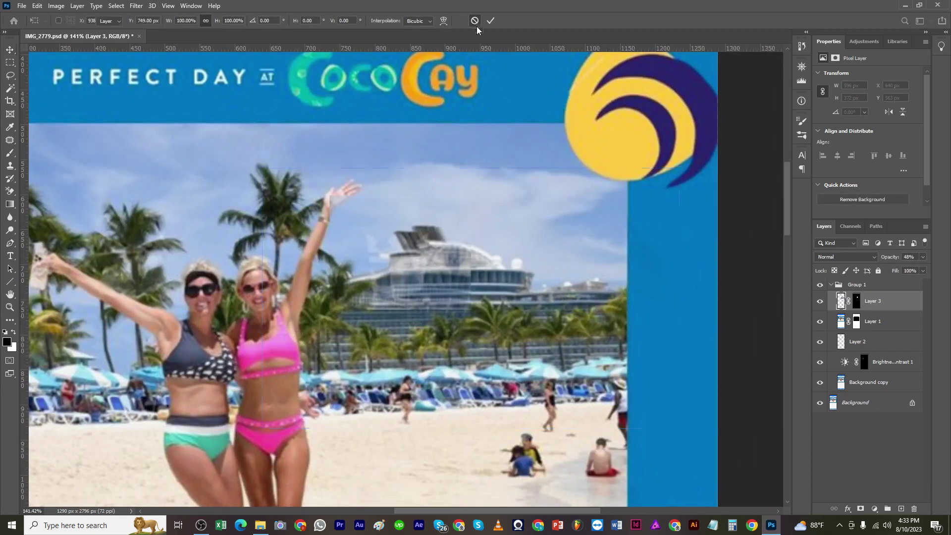
# Raise Layer 3 to 100% opacity, then convert it to a smart object and rasterize it to apply its mask
pyautogui.click(923, 256)
pyautogui.click(924, 268)
pyautogui.rightClick(902, 313)
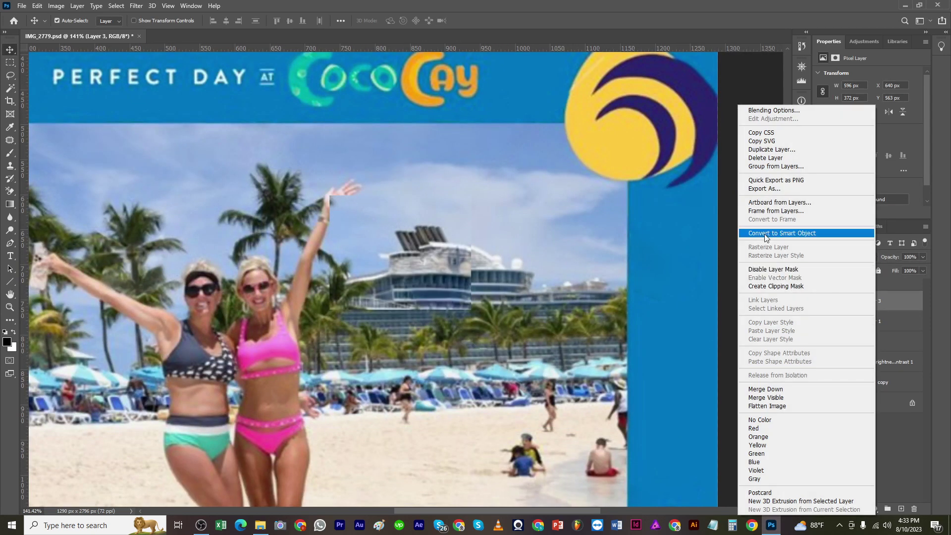
pyautogui.click(785, 231)
pyautogui.rightClick(899, 302)
pyautogui.click(781, 269)
# Adjust the cropped ship patch with Free Transform to line it up with the ship, and compare it with the patch hidden
pyautogui.hotkey('ctrl', 't')
pyautogui.scroll(3, 424, 282)
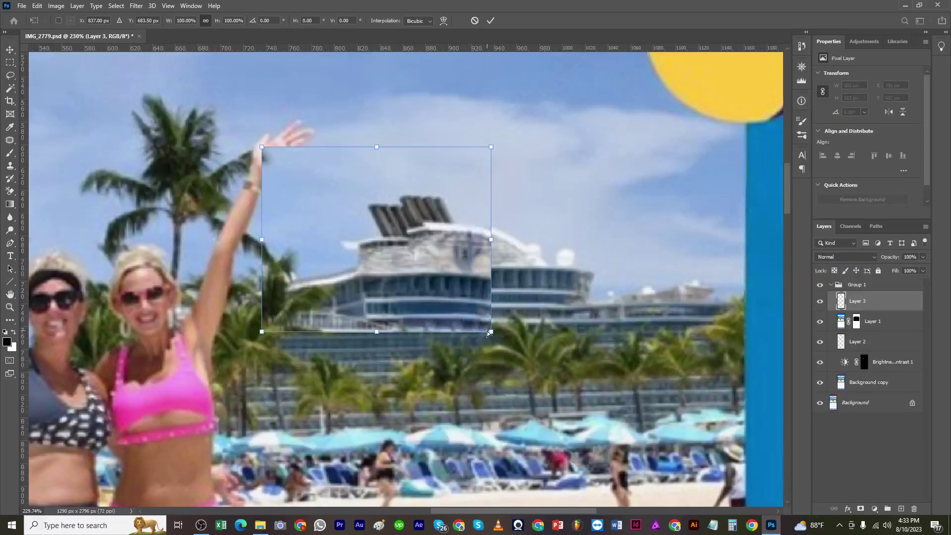
pyautogui.moveTo(490, 337); pyautogui.dragTo(489, 320)
pyautogui.click(490, 20)
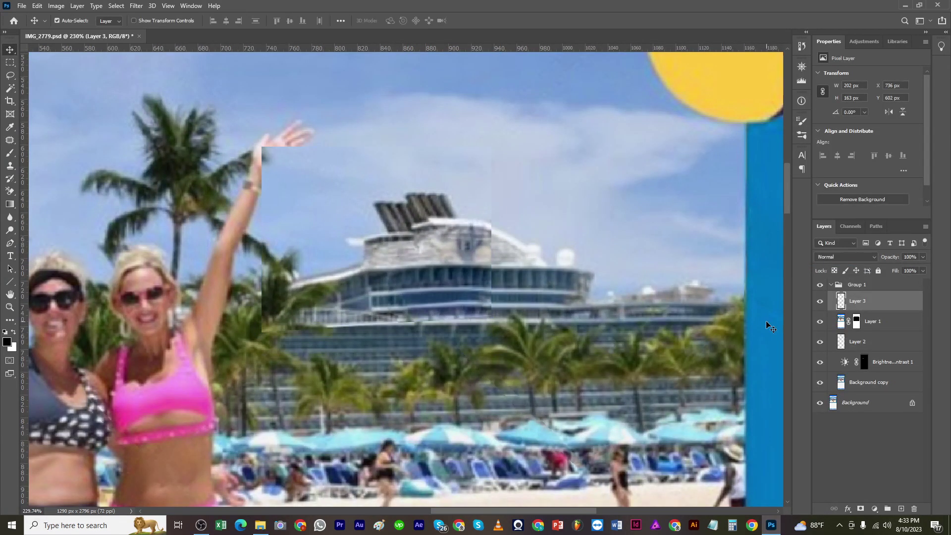
pyautogui.click(819, 301)
pyautogui.click(820, 301)
# With the ship patch at 59% opacity, shift it over the funnels and decks and scale it to about 96%
pyautogui.hotkey('ctrl', 't')
pyautogui.scroll(2, 445, 242)
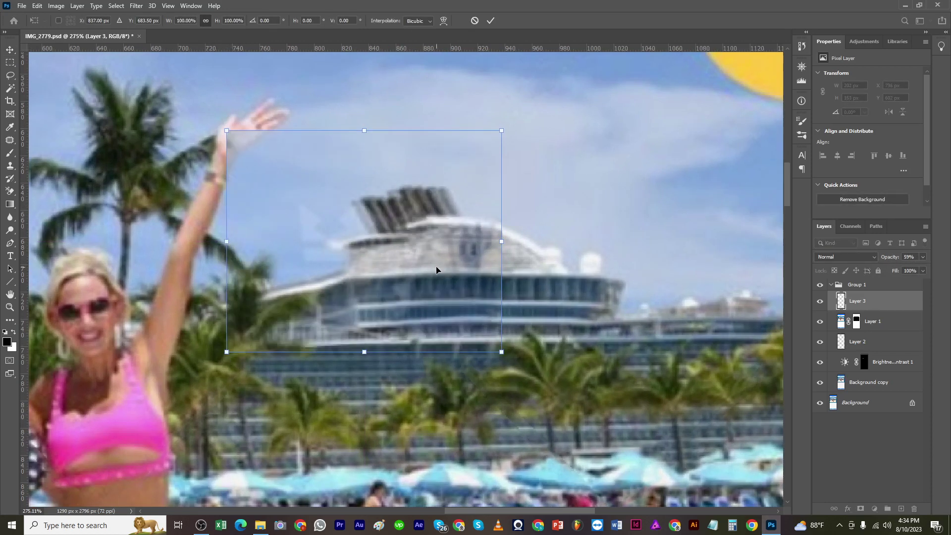
pyautogui.moveTo(437, 271); pyautogui.dragTo(424, 275)
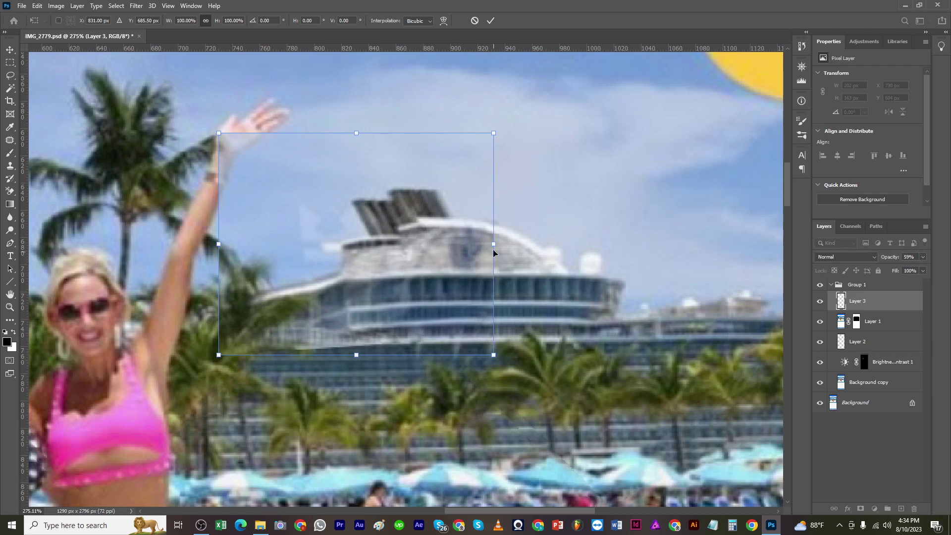
pyautogui.moveTo(492, 246); pyautogui.dragTo(478, 243)
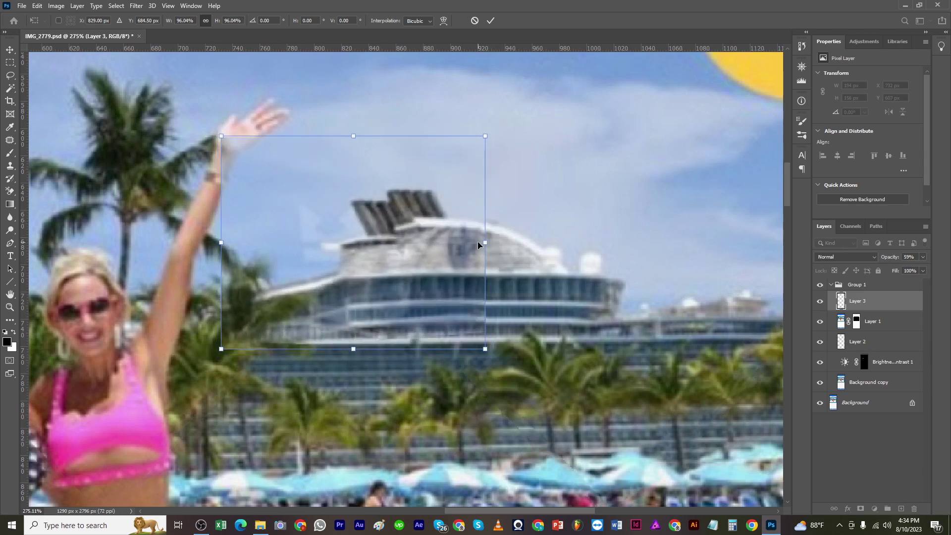
pyautogui.click(490, 22)
pyautogui.click(820, 302)
pyautogui.click(819, 302)
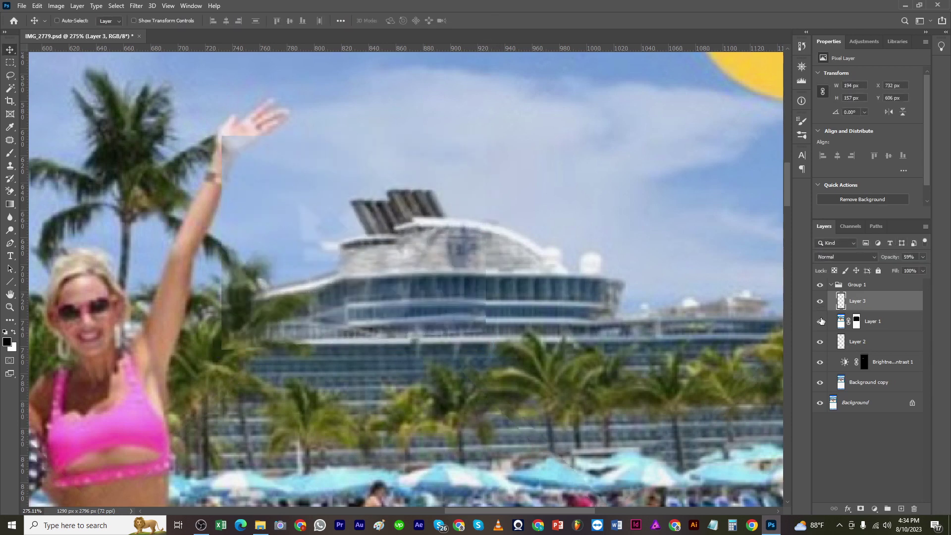
# Restore the ship patch to 100% opacity and hide it with an inverted layer mask
pyautogui.moveTo(917, 265); pyautogui.dragTo(929, 268)
pyautogui.click(860, 509)
pyautogui.hotkey('ctrl', 'i')
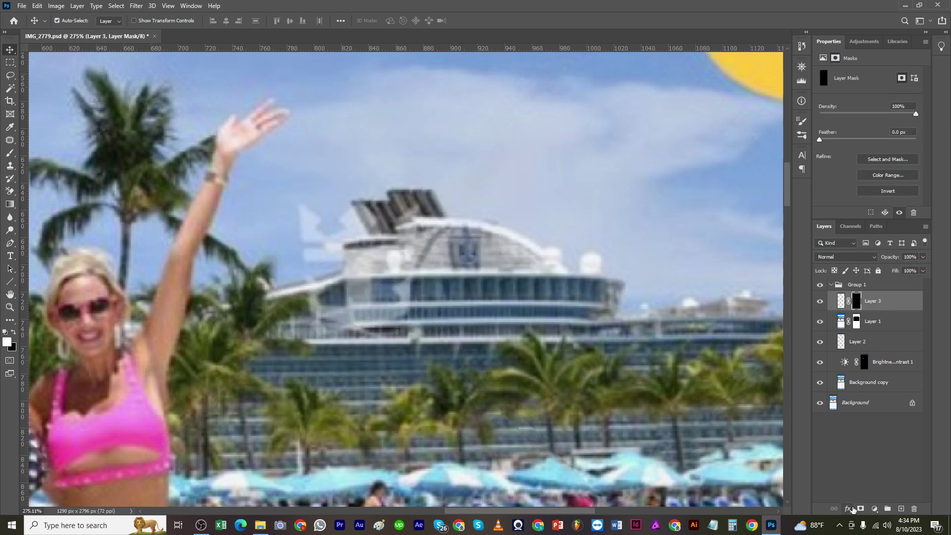
# Paint white on Layer 3's mask with a 25 px brush to cover the emblem around the funnels, front decks and adjacent sky
pyautogui.press('b')
pyautogui.press('x')
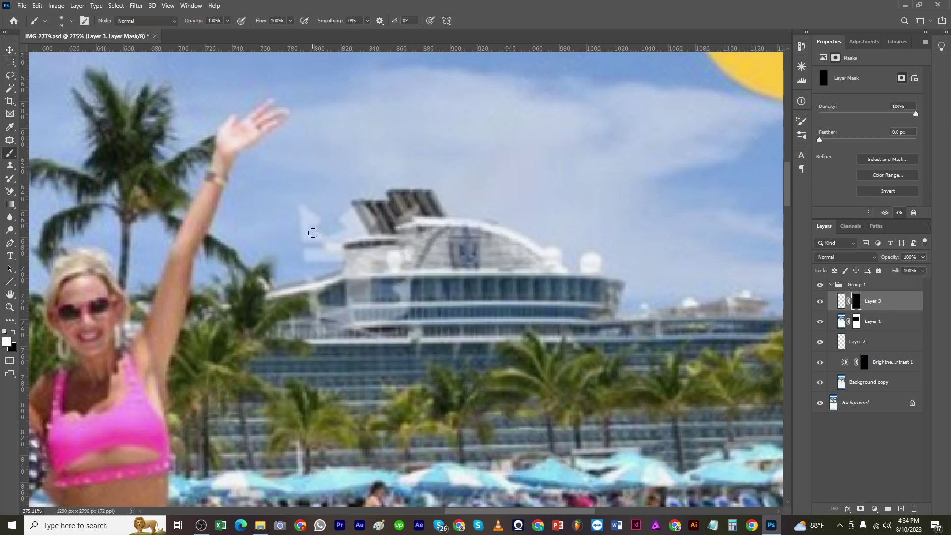
pyautogui.press(']')
pyautogui.press(']')
pyautogui.press(']')
pyautogui.moveTo(359, 218)
pyautogui.mouseDown()
pyautogui.moveTo(410, 213)
pyautogui.moveTo(405, 252)
pyautogui.moveTo(361, 265)
pyautogui.moveTo(356, 222)
pyautogui.moveTo(341, 248)
pyautogui.moveTo(353, 216)
pyautogui.moveTo(359, 291)
pyautogui.moveTo(388, 281)
pyautogui.moveTo(400, 302)
pyautogui.moveTo(349, 310)
pyautogui.mouseUp()
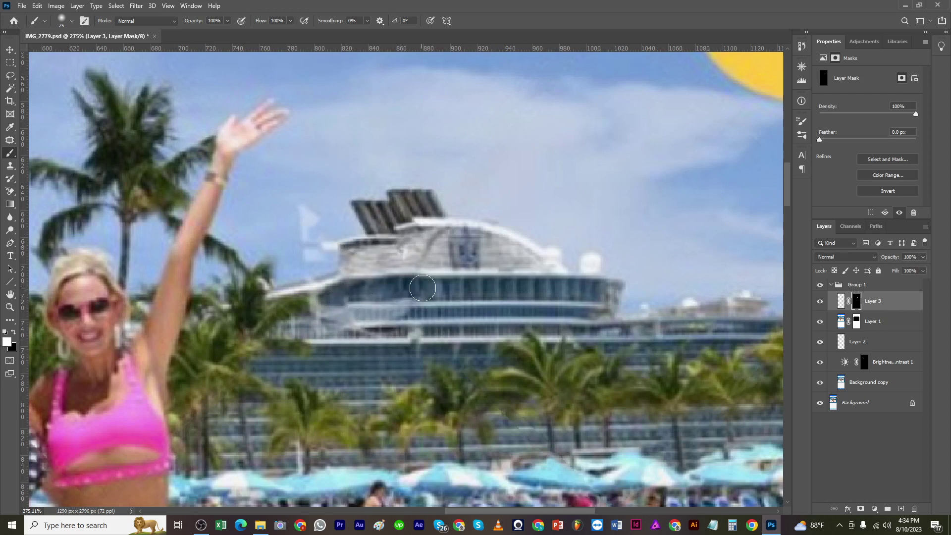
pyautogui.moveTo(423, 288); pyautogui.dragTo(368, 284)
pyautogui.press('x')
pyautogui.moveTo(333, 246)
pyautogui.mouseDown()
pyautogui.moveTo(320, 248)
pyautogui.moveTo(308, 218)
pyautogui.moveTo(299, 260)
pyautogui.mouseUp()
pyautogui.press('x')
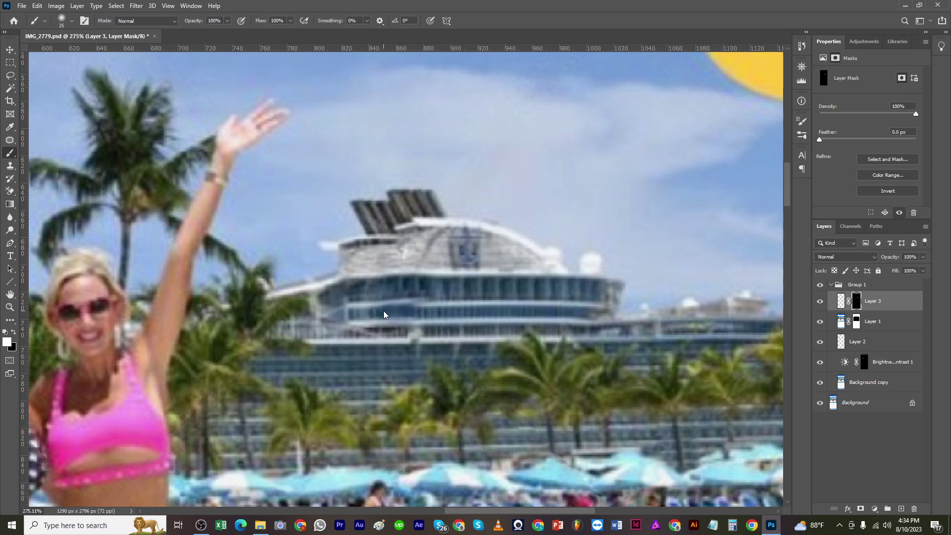
# Refine Layer 3's mask along the ship's lower decks with further brush strokes
pyautogui.moveTo(358, 306)
pyautogui.mouseDown()
pyautogui.moveTo(439, 302)
pyautogui.moveTo(353, 312)
pyautogui.moveTo(443, 319)
pyautogui.moveTo(371, 342)
pyautogui.moveTo(427, 345)
pyautogui.mouseUp()
pyautogui.press('x')
pyautogui.press('x')
pyautogui.press('x')
pyautogui.moveTo(333, 333); pyautogui.dragTo(319, 327)
pyautogui.moveTo(517, 341); pyautogui.dragTo(492, 340)
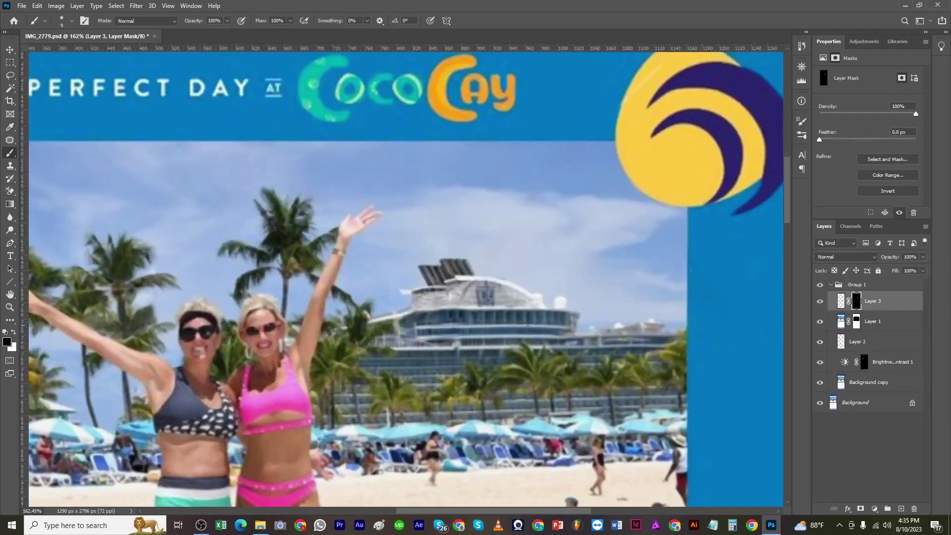
# Add a new layer above Layer 3 and clone clean sky beside the ship's front with a 20 px brush at 50% opacity
pyautogui.click(819, 301)
pyautogui.click(820, 301)
pyautogui.click(901, 508)
pyautogui.press('s')
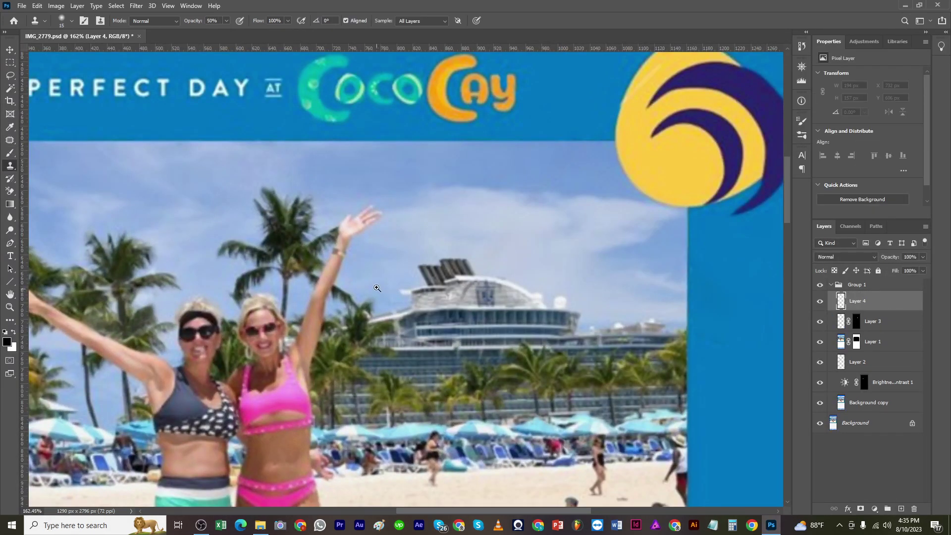
pyautogui.scroll(3, 378, 287)
pyautogui.click(821, 288)
pyautogui.keyDown('alt'); pyautogui.click(402, 290); pyautogui.keyUp('alt')
pyautogui.moveTo(418, 292)
pyautogui.mouseDown()
pyautogui.moveTo(425, 296)
pyautogui.moveTo(395, 295)
pyautogui.mouseUp()
pyautogui.keyDown('alt'); pyautogui.click(366, 259); pyautogui.keyUp('alt')
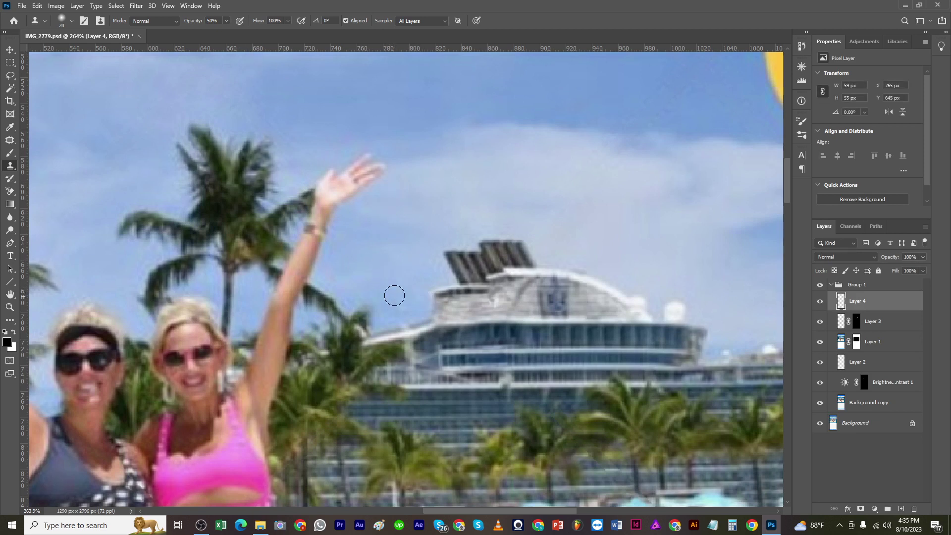
# Clone over the emblem traces on the ship's front upper deck near the palm, and compare with Group 1 hidden
pyautogui.keyDown('alt'); pyautogui.click(392, 330); pyautogui.keyUp('alt')
pyautogui.moveTo(406, 331); pyautogui.dragTo(406, 329)
pyautogui.scroll(-3, 525, 349)
pyautogui.scroll(3, 477, 358)
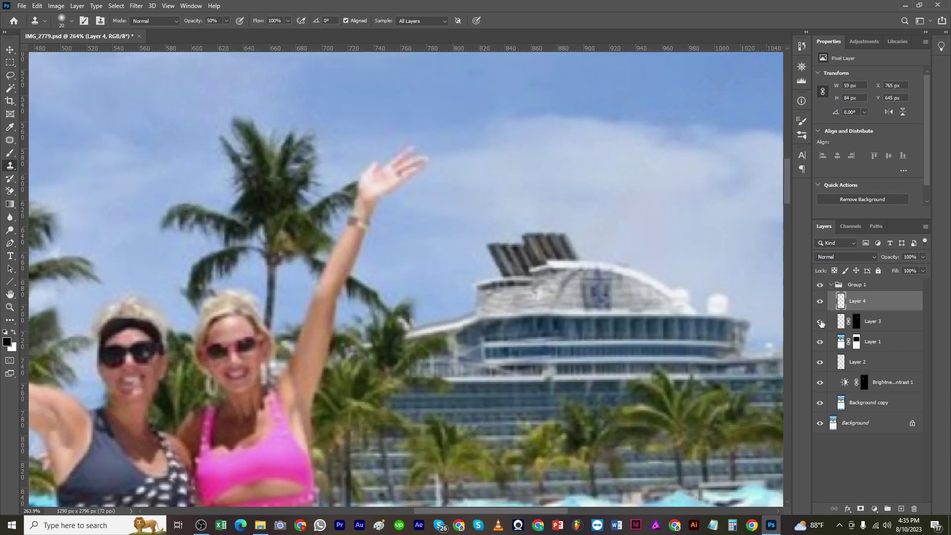
pyautogui.click(819, 286)
pyautogui.click(820, 285)
# Clone clean ship pixels over the remaining traces on the front windows, white facade and lower decks
pyautogui.keyDown('alt'); pyautogui.click(467, 335); pyautogui.keyUp('alt')
pyautogui.moveTo(468, 348); pyautogui.dragTo(465, 358)
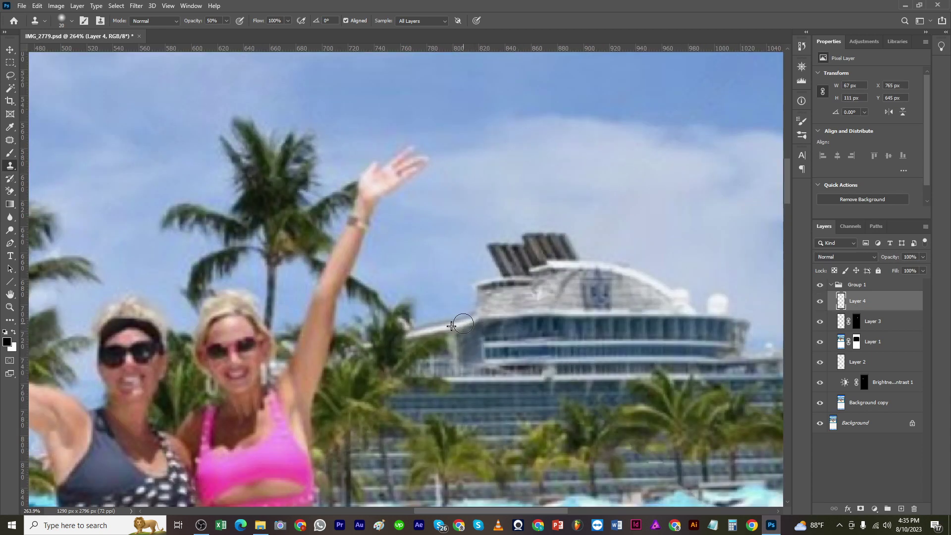
pyautogui.moveTo(463, 323); pyautogui.dragTo(466, 325)
pyautogui.keyDown('alt'); pyautogui.click(526, 294); pyautogui.keyUp('alt')
pyautogui.moveTo(532, 291)
pyautogui.mouseDown()
pyautogui.moveTo(547, 288)
pyautogui.moveTo(435, 312)
pyautogui.mouseUp()
pyautogui.moveTo(510, 335)
pyautogui.mouseDown()
pyautogui.moveTo(547, 338)
pyautogui.moveTo(471, 345)
pyautogui.mouseUp()
# Compare the retouched photo with the original at several zoom levels by toggling Group 1's visibility
pyautogui.click(820, 286)
pyautogui.click(820, 286)
pyautogui.press('v')
pyautogui.moveTo(512, 419); pyautogui.dragTo(528, 422)
pyautogui.moveTo(523, 424); pyautogui.dragTo(476, 357)
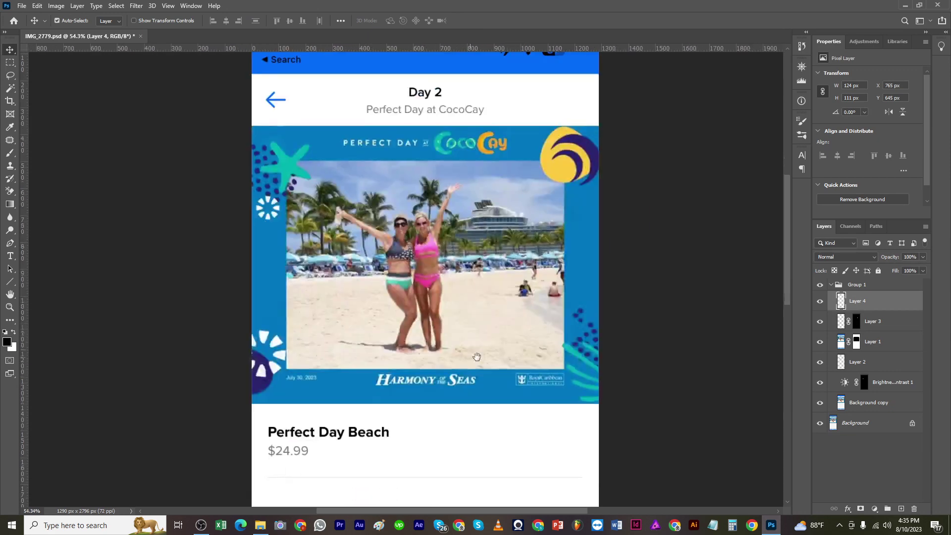
pyautogui.click(831, 285)
pyautogui.click(820, 286)
pyautogui.click(820, 285)
pyautogui.moveTo(505, 257); pyautogui.dragTo(531, 271)
pyautogui.click(820, 286)
pyautogui.click(820, 285)
pyautogui.click(820, 284)
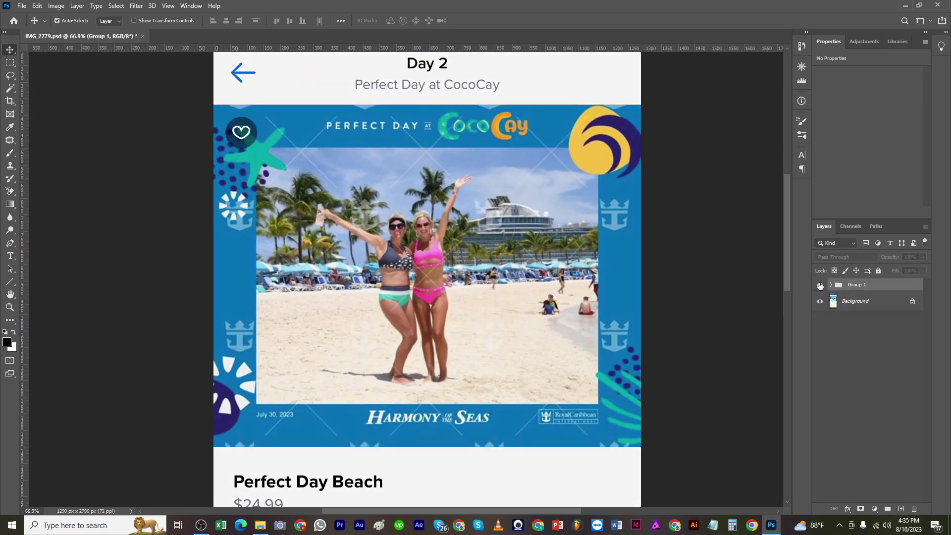
pyautogui.click(820, 284)
# Clone foliage on Layer 4 over the marks on the palm behind the outstretched arm, using an 8 px brush
pyautogui.click(830, 285)
pyautogui.click(859, 301)
pyautogui.press('s')
pyautogui.moveTo(346, 223); pyautogui.dragTo(412, 242)
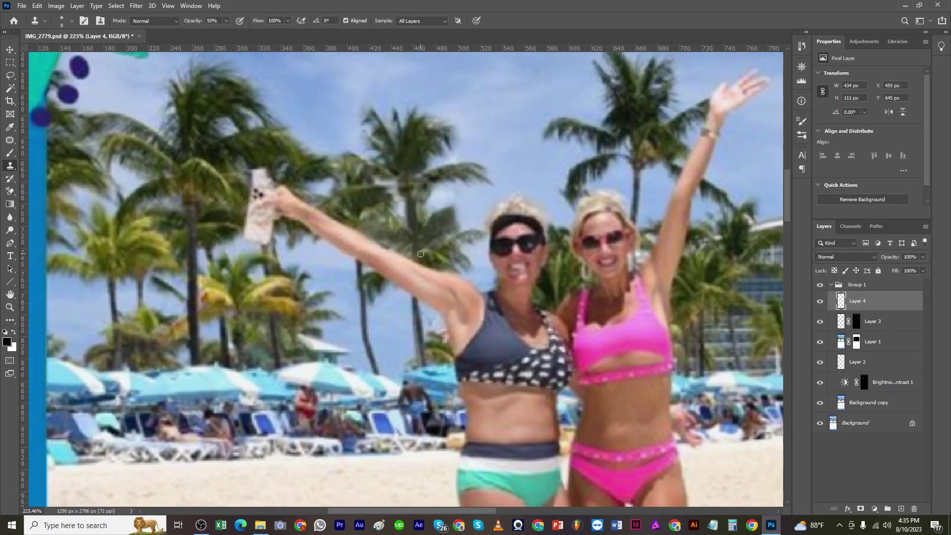
pyautogui.moveTo(444, 259); pyautogui.dragTo(361, 262)
pyautogui.press('v')
pyautogui.moveTo(547, 326); pyautogui.dragTo(493, 313)
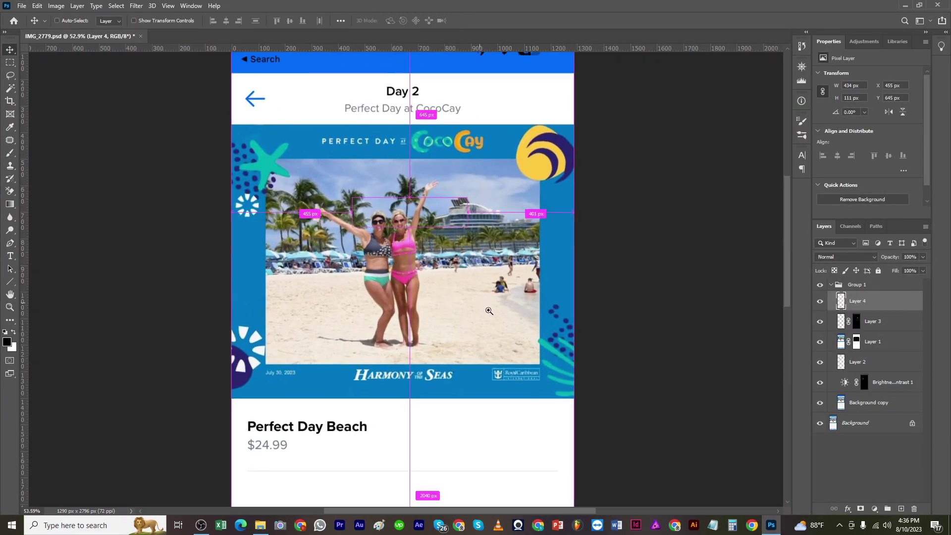
# Collapse Group 1 and toggle its visibility repeatedly to check the finished cleanup against the watermarked original
pyautogui.click(831, 284)
pyautogui.hotkey('ctrl', '-')
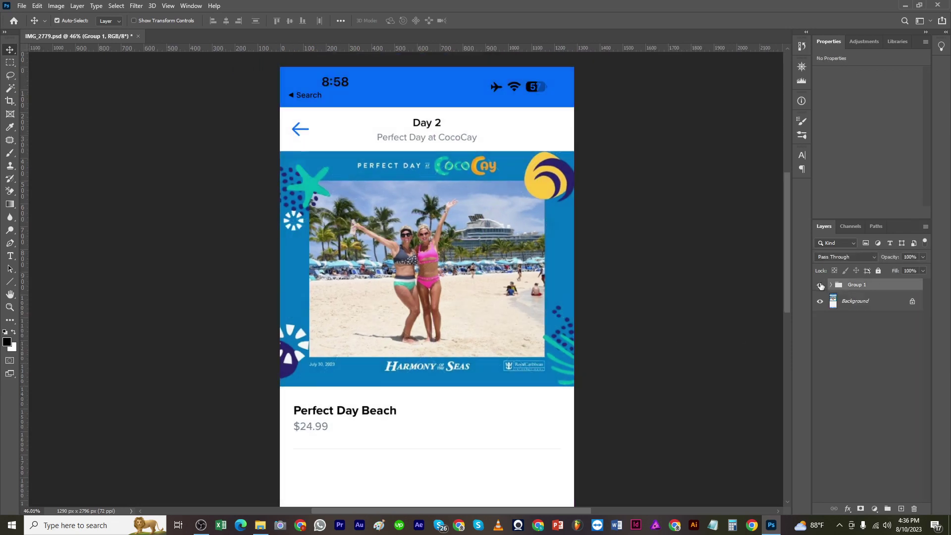
pyautogui.click(820, 286)
pyautogui.moveTo(417, 371); pyautogui.dragTo(433, 379)
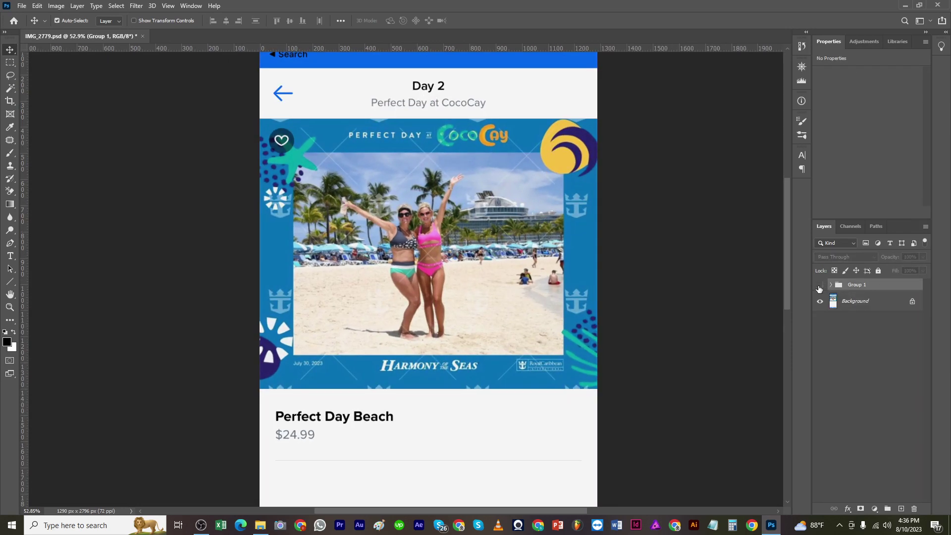
pyautogui.click(819, 288)
pyautogui.click(819, 287)
pyautogui.click(819, 287)
pyautogui.click(819, 287)
pyautogui.click(818, 287)
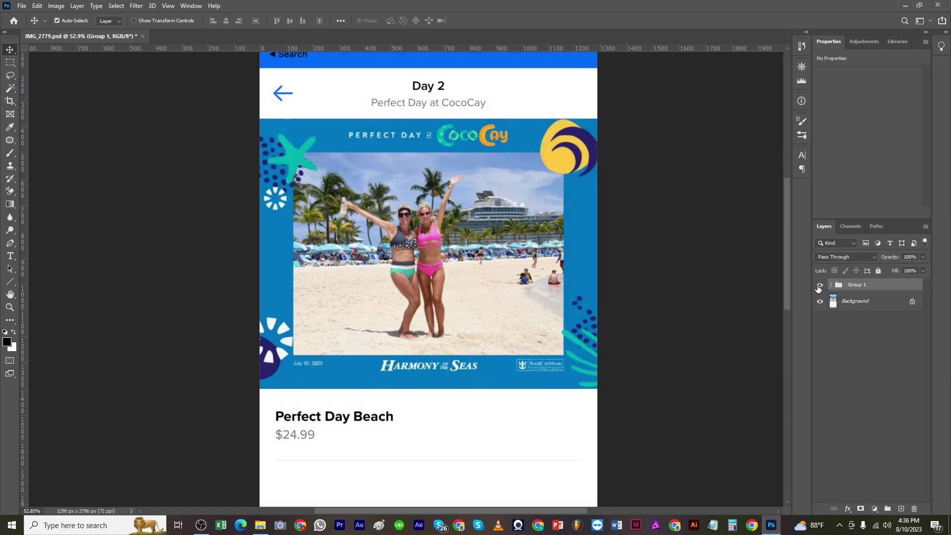
pyautogui.click(818, 287)
pyautogui.click(819, 285)
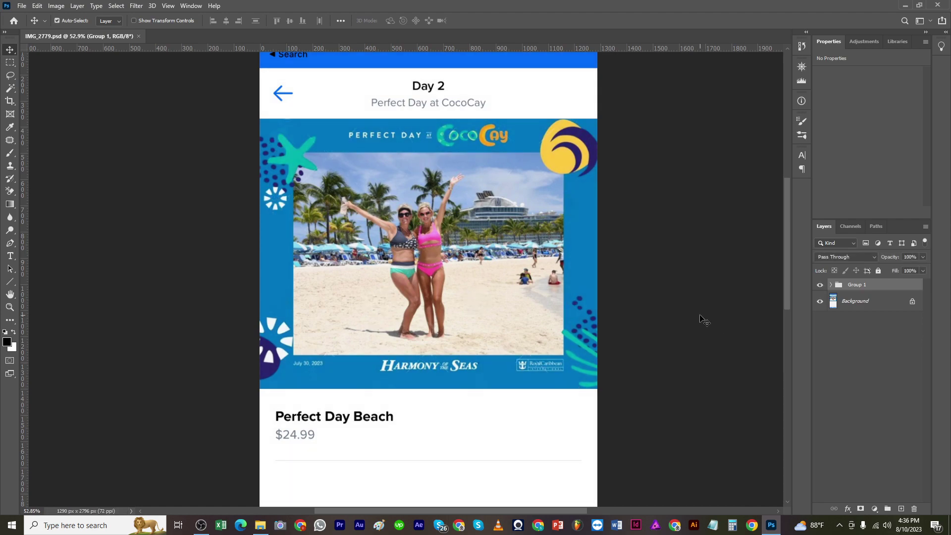